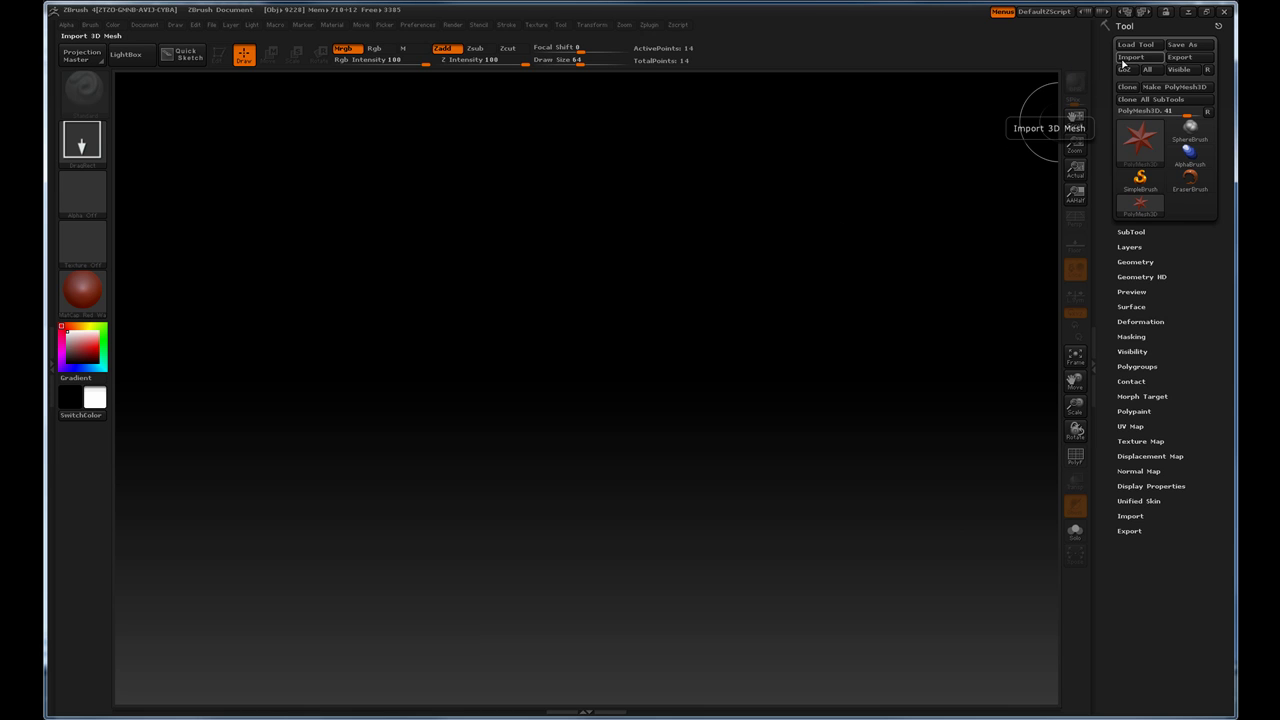
# - Import treestump.obj from the oldstump folder and draw it onto the canvas
pyautogui.click(1123, 60)
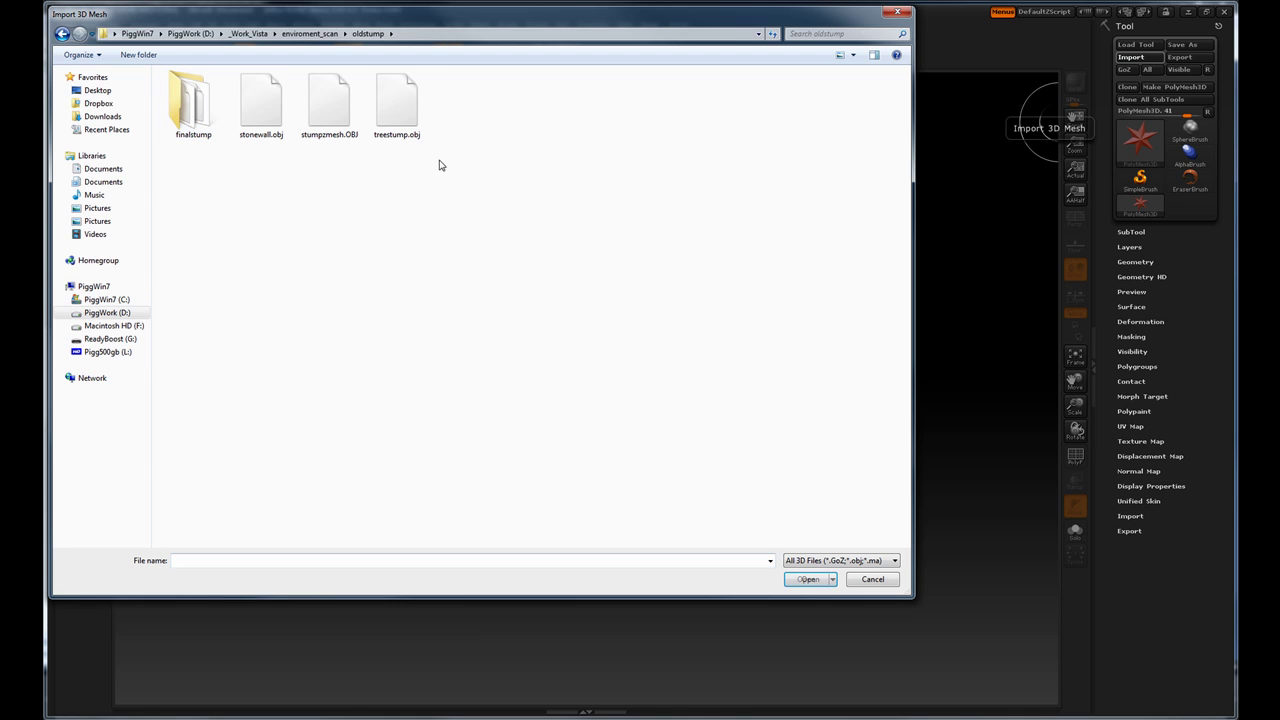
pyautogui.click(395, 120)
pyautogui.doubleClick(400, 111)
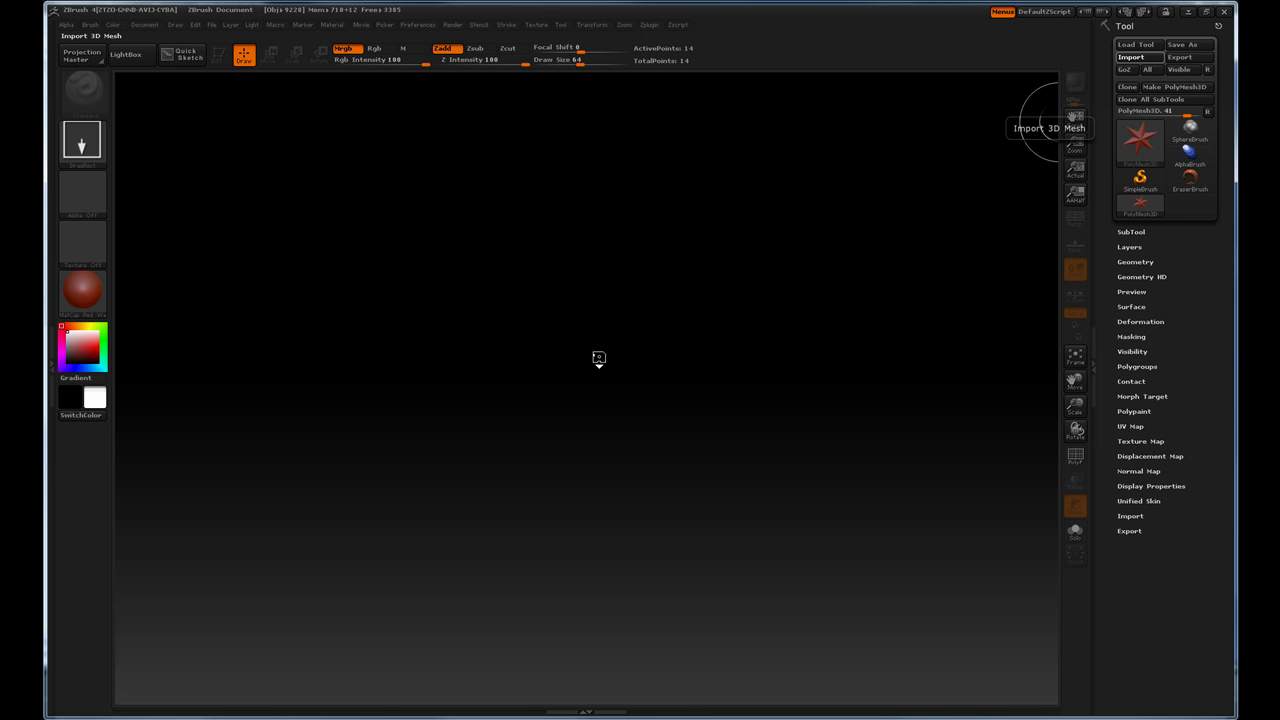
pyautogui.moveTo(578, 348)
pyautogui.mouseDown()
pyautogui.moveTo(632, 540)
pyautogui.moveTo(766, 614)
pyautogui.moveTo(843, 614)
pyautogui.mouseUp()
# - Put the stump in Edit mode with MatCap Gray material and orbit to inspect the scan
pyautogui.press('t')
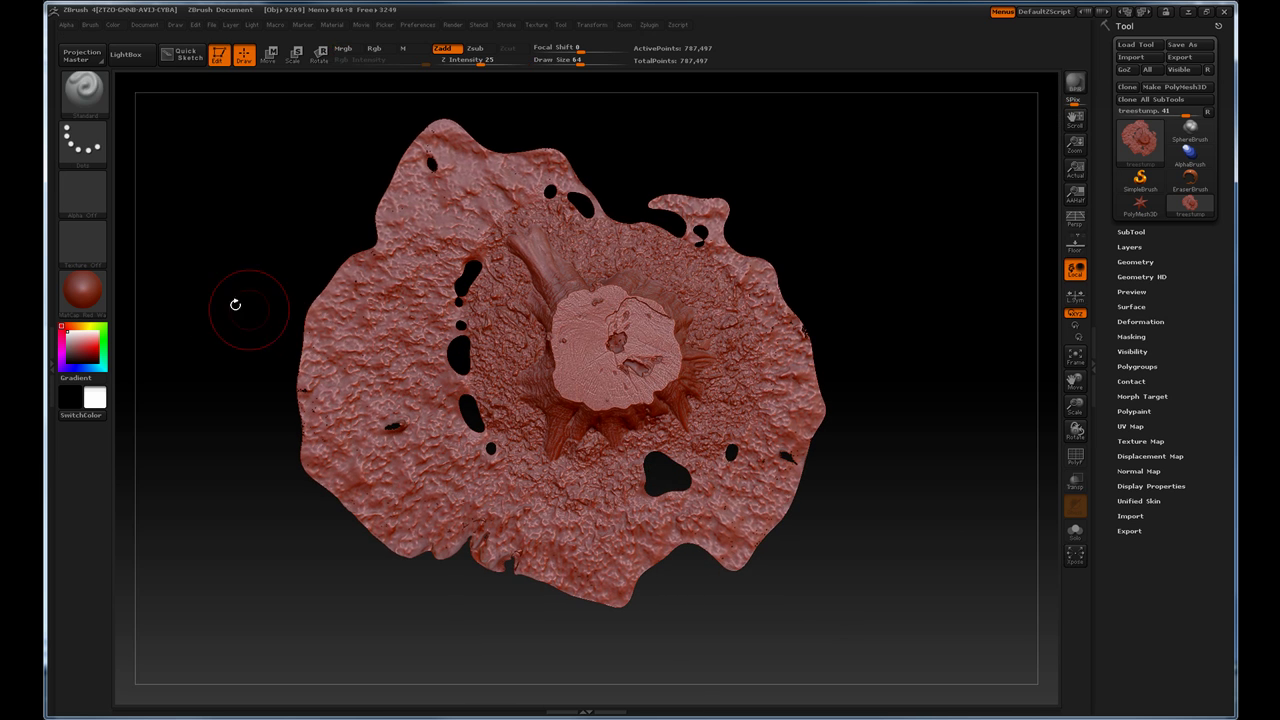
pyautogui.click(81, 300)
pyautogui.click(944, 516)
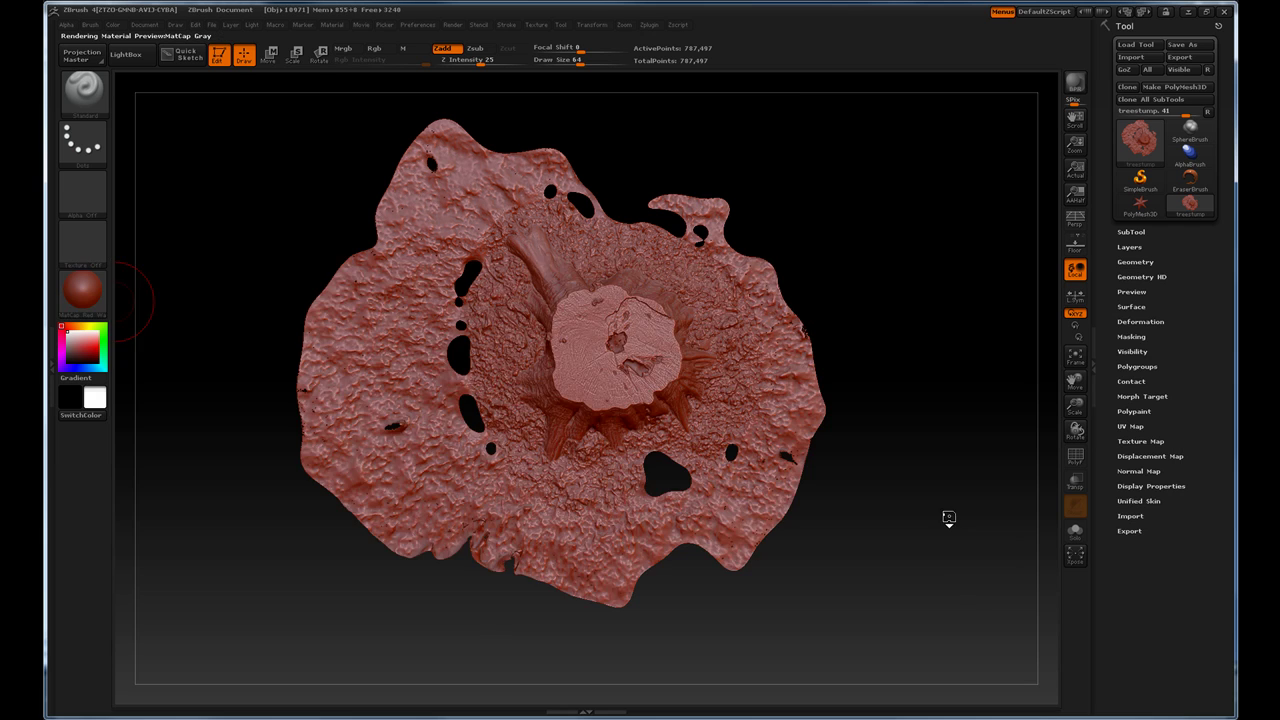
pyautogui.moveTo(934, 512)
pyautogui.mouseDown()
pyautogui.moveTo(937, 380)
pyautogui.moveTo(966, 575)
pyautogui.moveTo(944, 563)
pyautogui.moveTo(808, 208)
pyautogui.moveTo(991, 171)
pyautogui.moveTo(994, 199)
pyautogui.moveTo(980, 166)
pyautogui.moveTo(975, 188)
pyautogui.moveTo(975, 170)
pyautogui.moveTo(992, 190)
pyautogui.moveTo(939, 166)
pyautogui.moveTo(943, 143)
pyautogui.moveTo(980, 172)
pyautogui.moveTo(983, 199)
pyautogui.moveTo(977, 151)
pyautogui.moveTo(926, 157)
pyautogui.moveTo(920, 143)
pyautogui.moveTo(894, 171)
pyautogui.moveTo(943, 163)
pyautogui.moveTo(933, 197)
pyautogui.moveTo(948, 270)
pyautogui.moveTo(929, 163)
pyautogui.moveTo(798, 168)
pyautogui.moveTo(786, 146)
pyautogui.moveTo(790, 161)
pyautogui.moveTo(827, 117)
pyautogui.moveTo(925, 211)
pyautogui.moveTo(728, 400)
pyautogui.mouseUp()
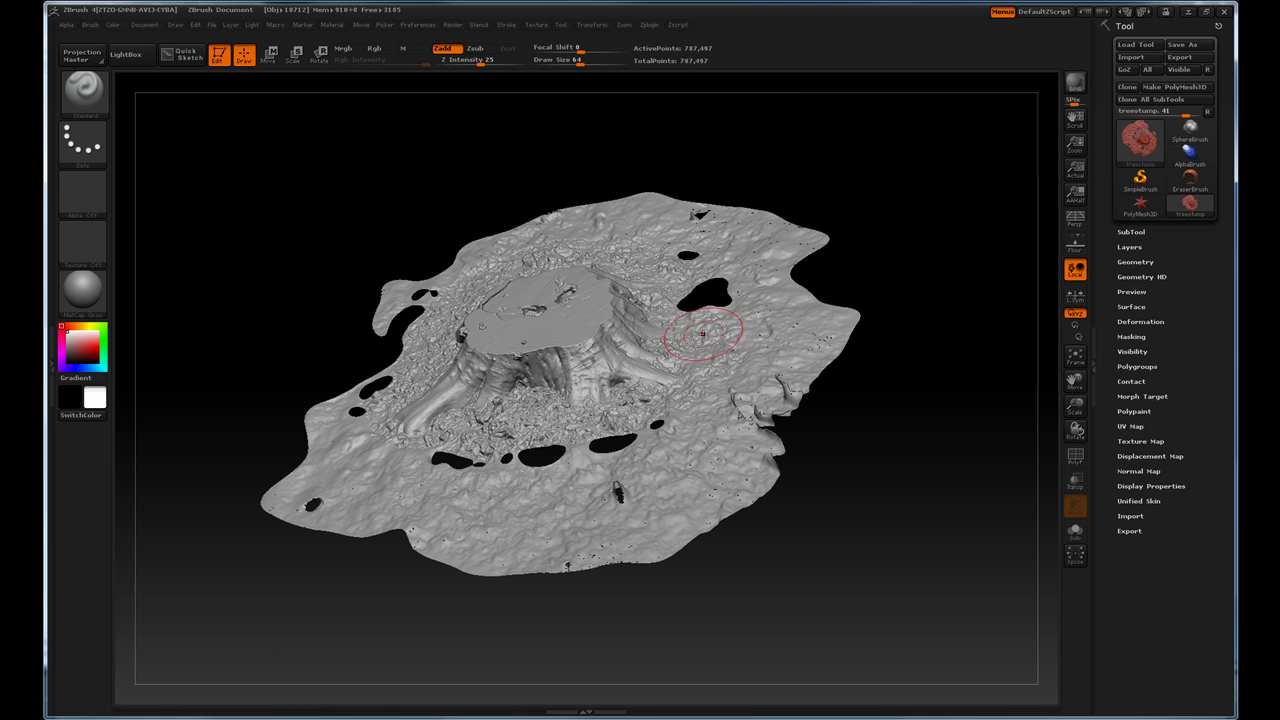
pyautogui.moveTo(870, 250); pyautogui.dragTo(605, 340)
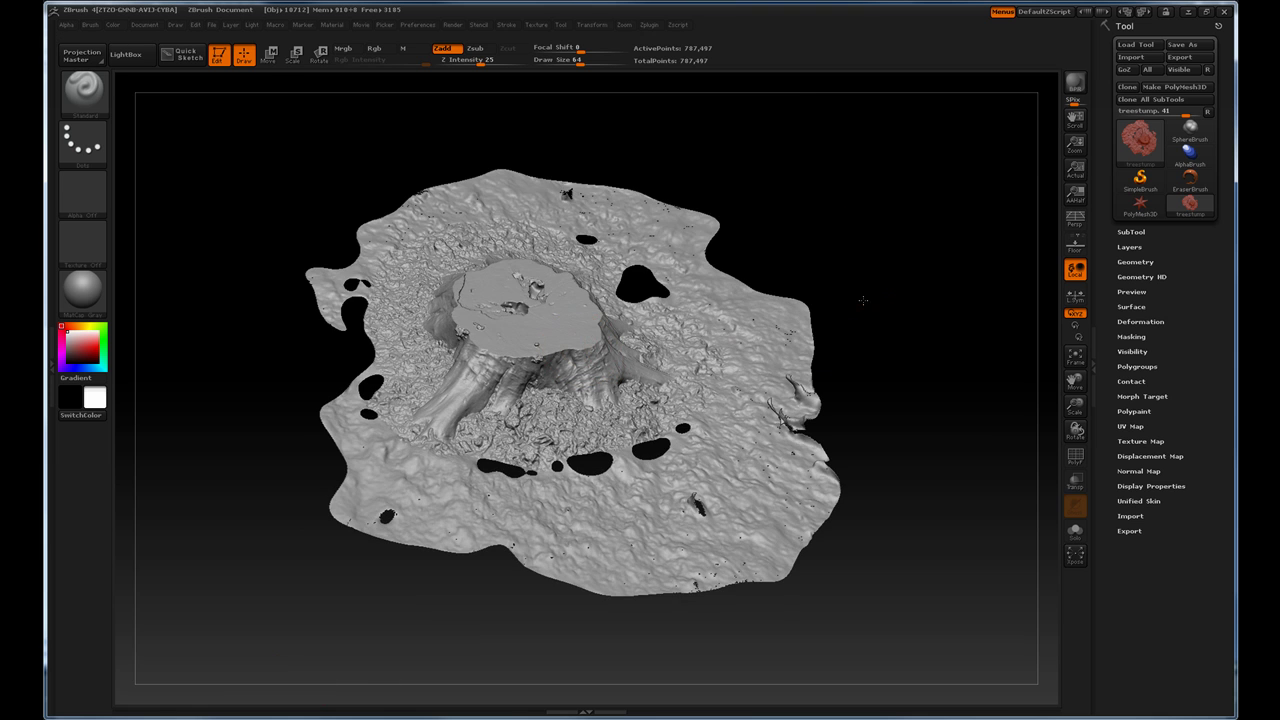
pyautogui.moveTo(857, 300)
pyautogui.mouseDown()
pyautogui.moveTo(914, 291)
pyautogui.moveTo(920, 380)
pyautogui.mouseUp()
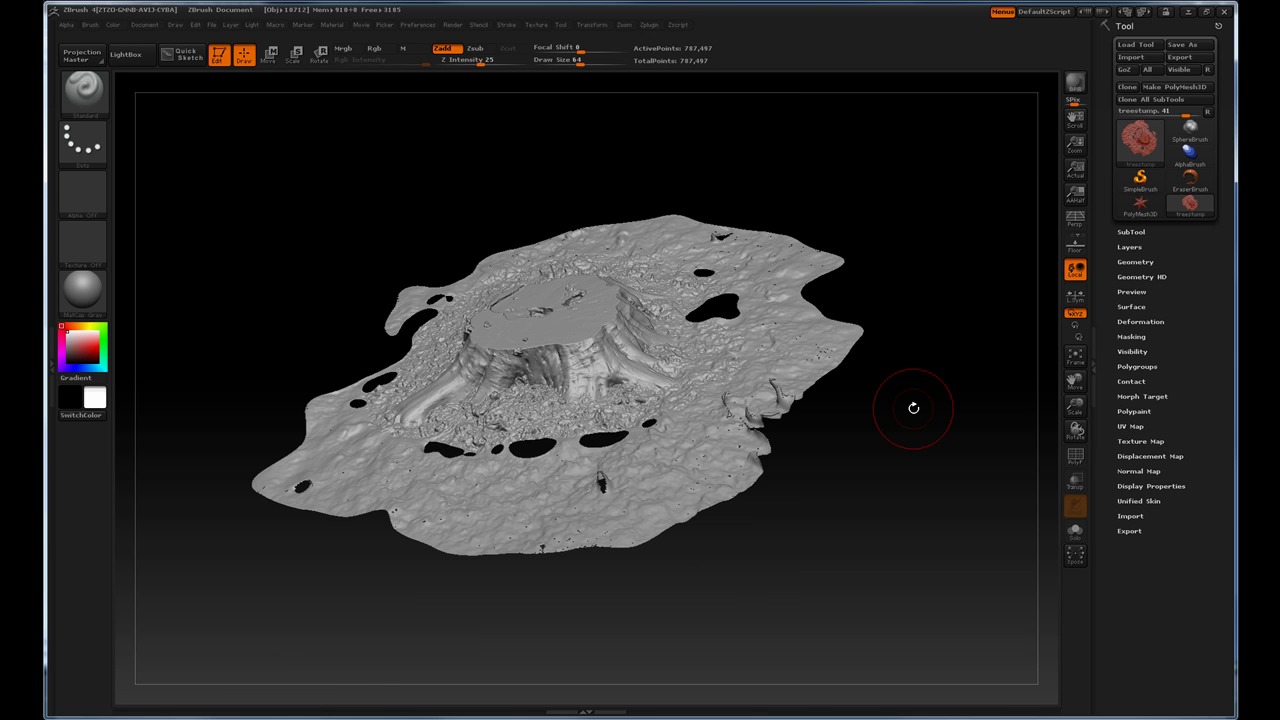
pyautogui.click(1075, 456)
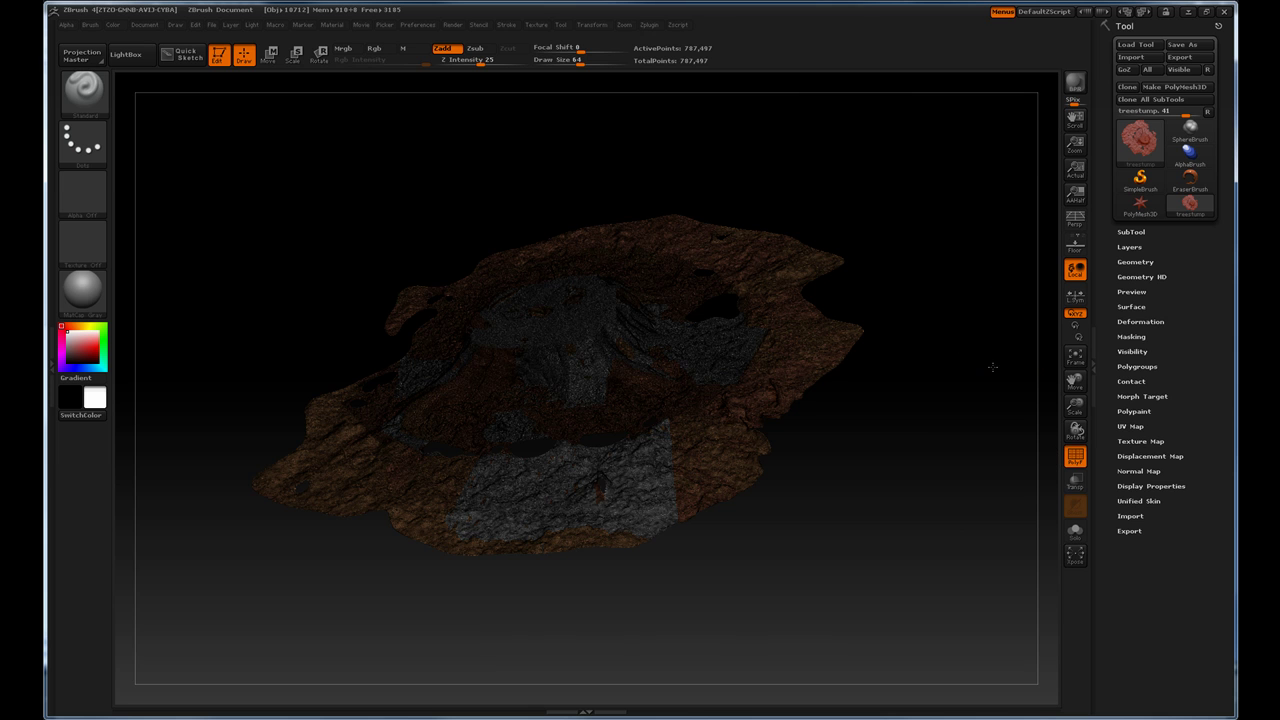
pyautogui.moveTo(991, 366); pyautogui.dragTo(990, 403)
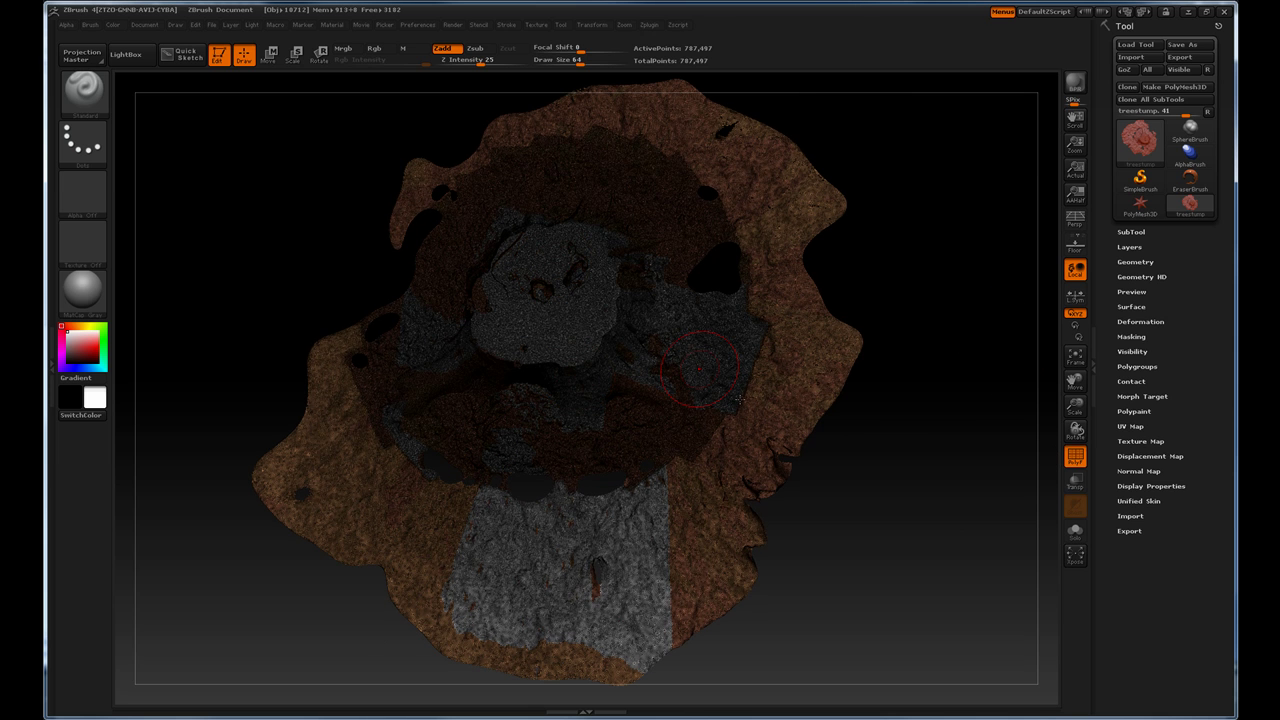
pyautogui.click(1075, 462)
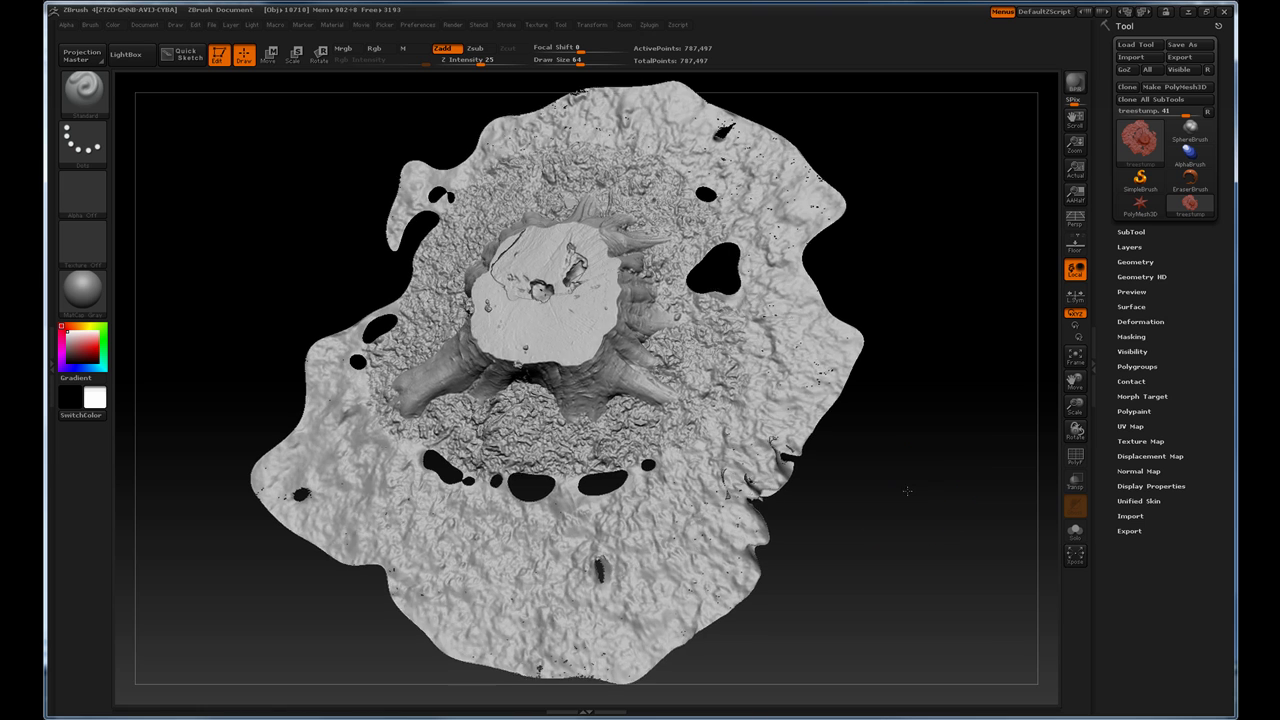
pyautogui.moveTo(917, 486); pyautogui.dragTo(907, 475)
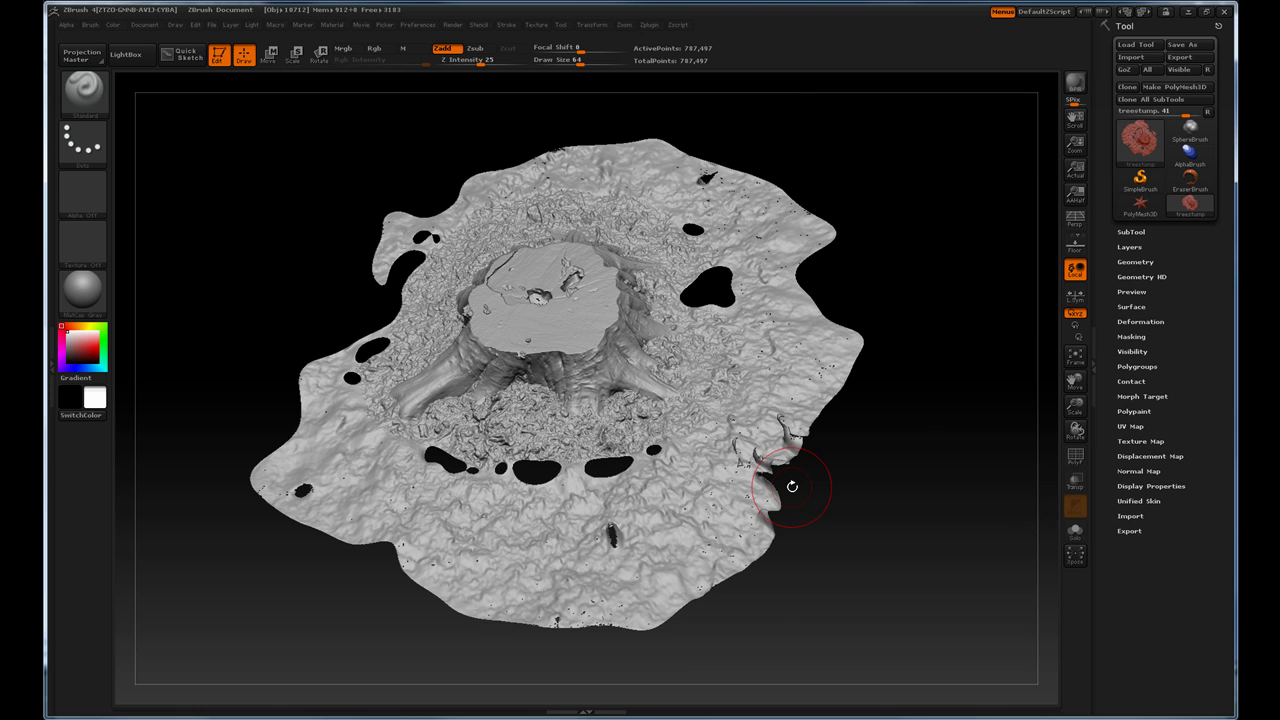
pyautogui.moveTo(817, 500)
pyautogui.mouseDown()
pyautogui.moveTo(923, 480)
pyautogui.moveTo(894, 500)
pyautogui.moveTo(902, 542)
pyautogui.moveTo(760, 565)
pyautogui.moveTo(611, 615)
pyautogui.mouseUp()
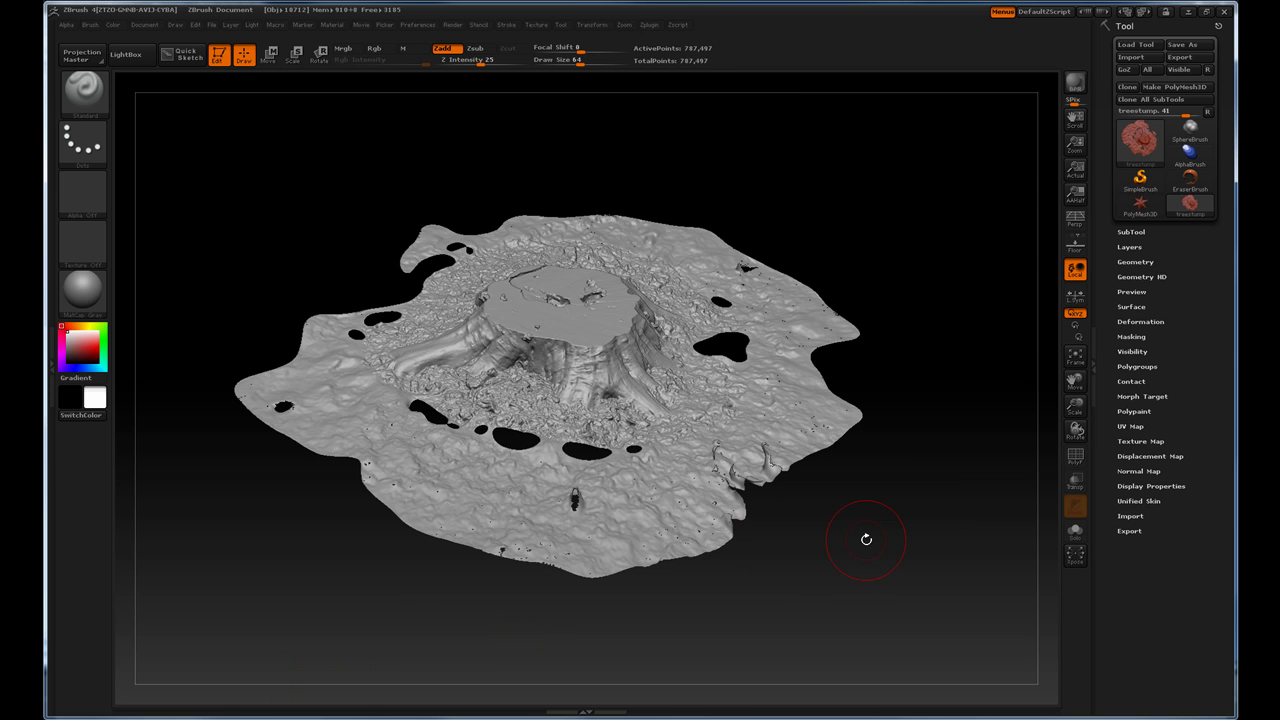
pyautogui.moveTo(895, 495)
pyautogui.mouseDown()
pyautogui.moveTo(943, 349)
pyautogui.moveTo(1023, 251)
pyautogui.mouseUp()
# - Split the stump mesh into subtools by polygroup with Groups Split, confirming the warning
pyautogui.click(1128, 231)
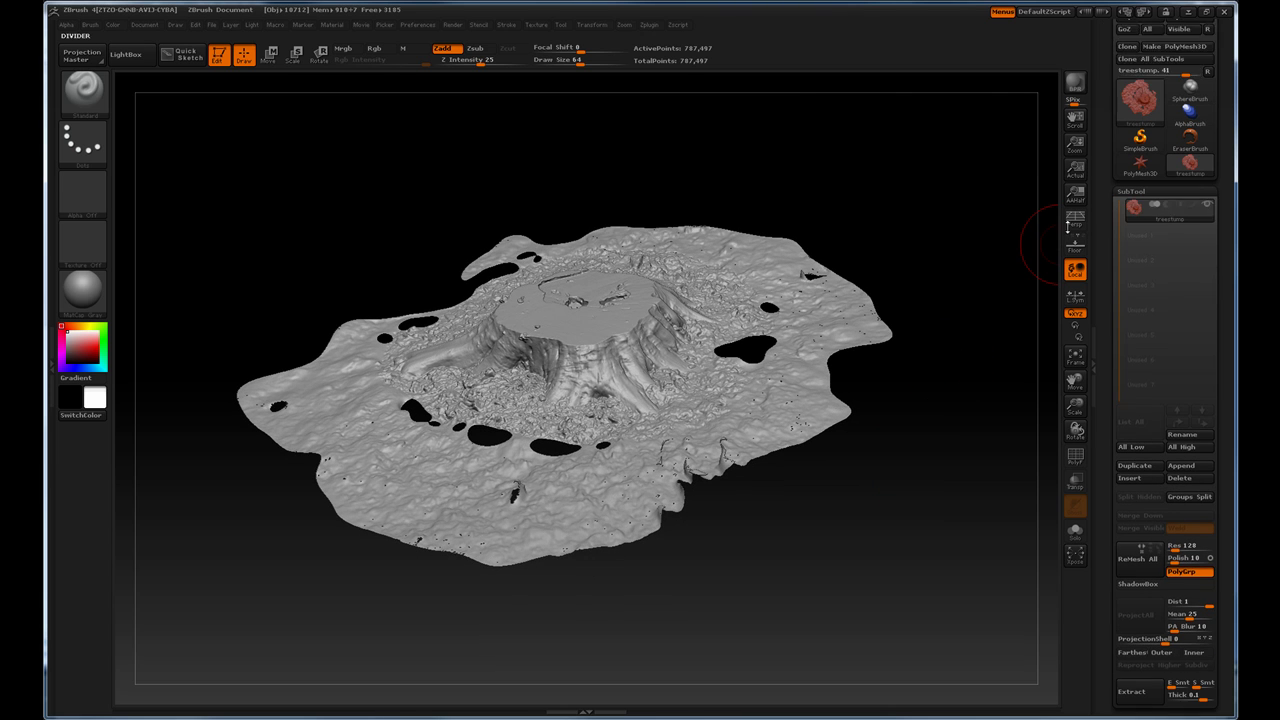
pyautogui.click(1187, 510)
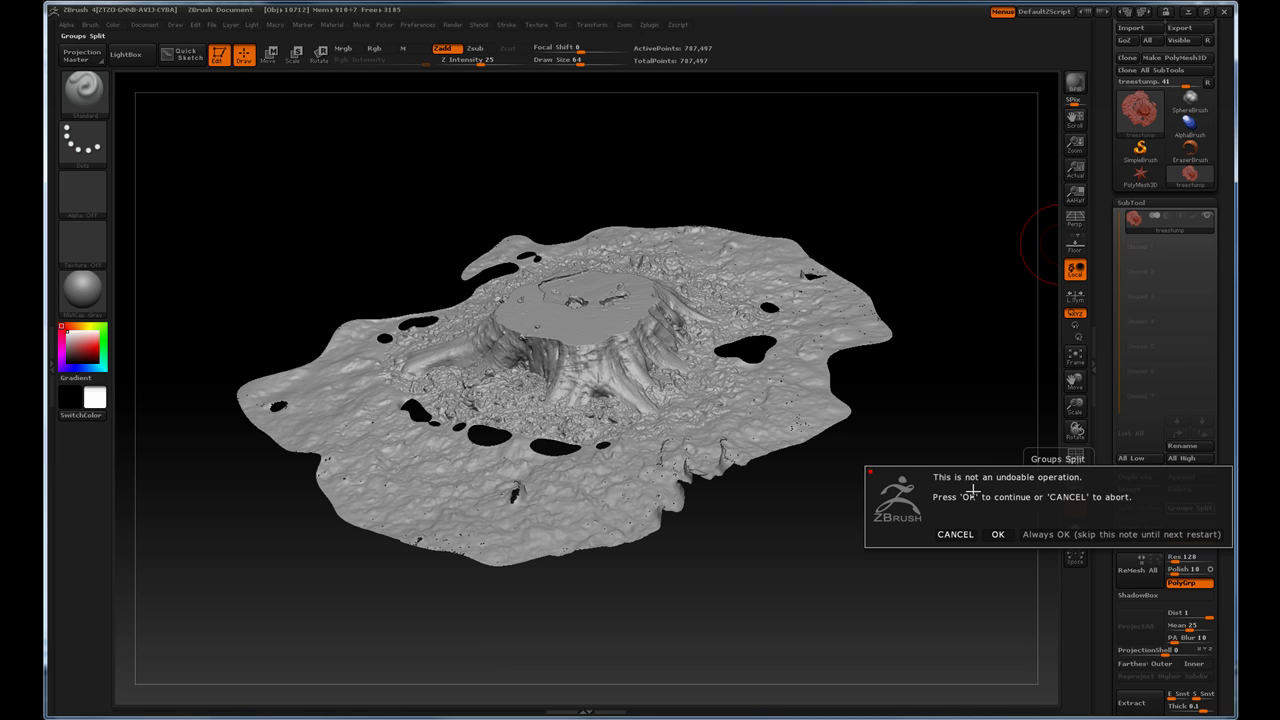
pyautogui.click(1001, 534)
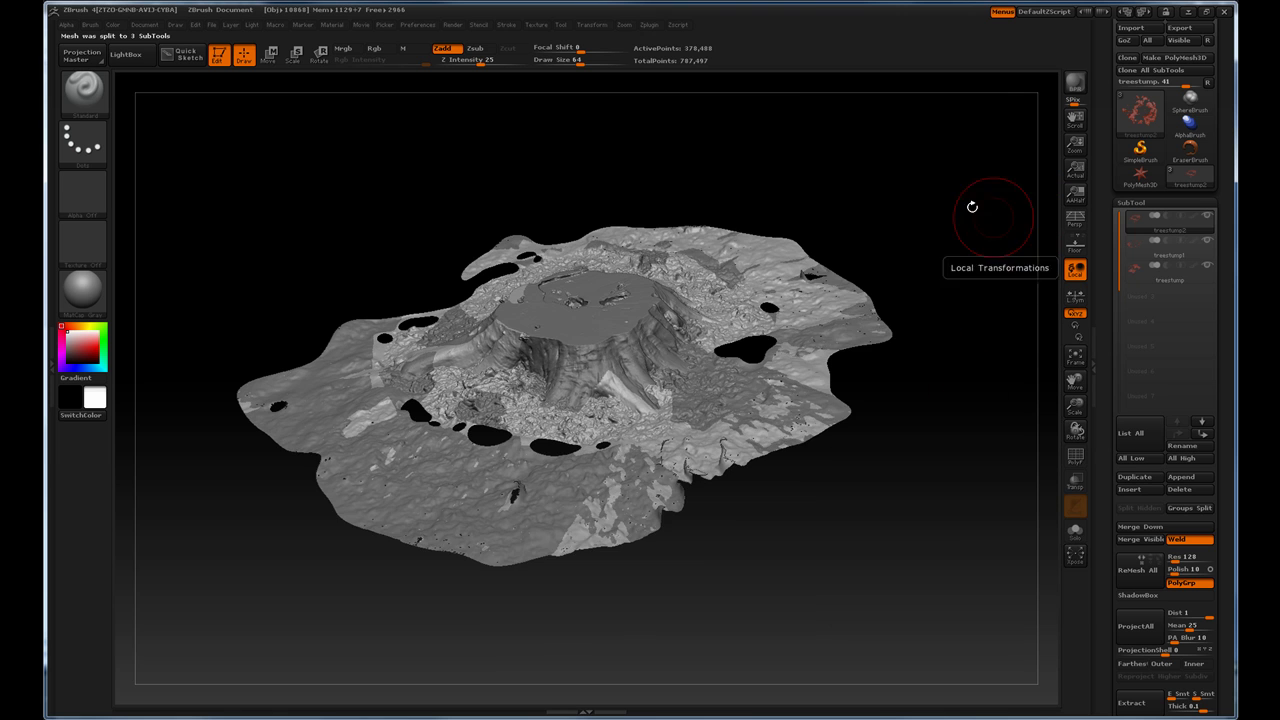
# - Orbit and toggle eye icons to inspect treestump, treestump1 and treestump2, leaving all visible
pyautogui.moveTo(971, 206); pyautogui.dragTo(771, 286)
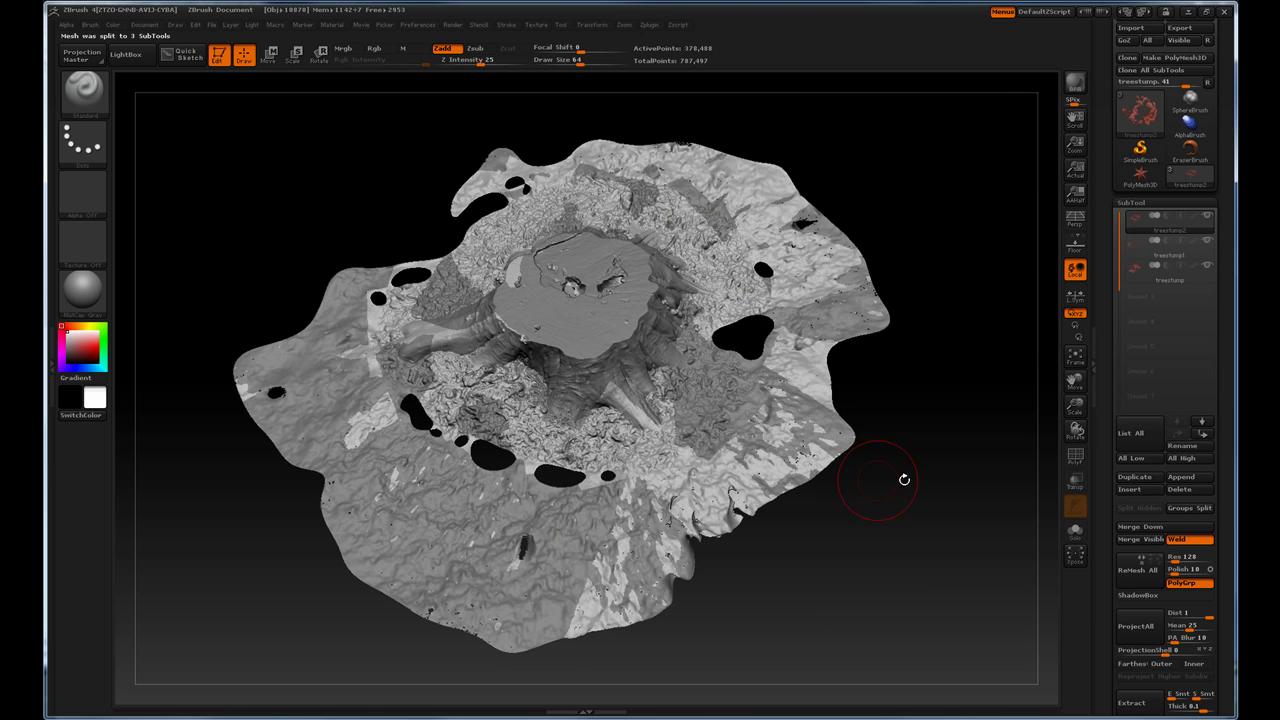
pyautogui.moveTo(903, 477)
pyautogui.mouseDown()
pyautogui.moveTo(914, 394)
pyautogui.moveTo(880, 409)
pyautogui.moveTo(934, 490)
pyautogui.moveTo(1040, 360)
pyautogui.mouseUp()
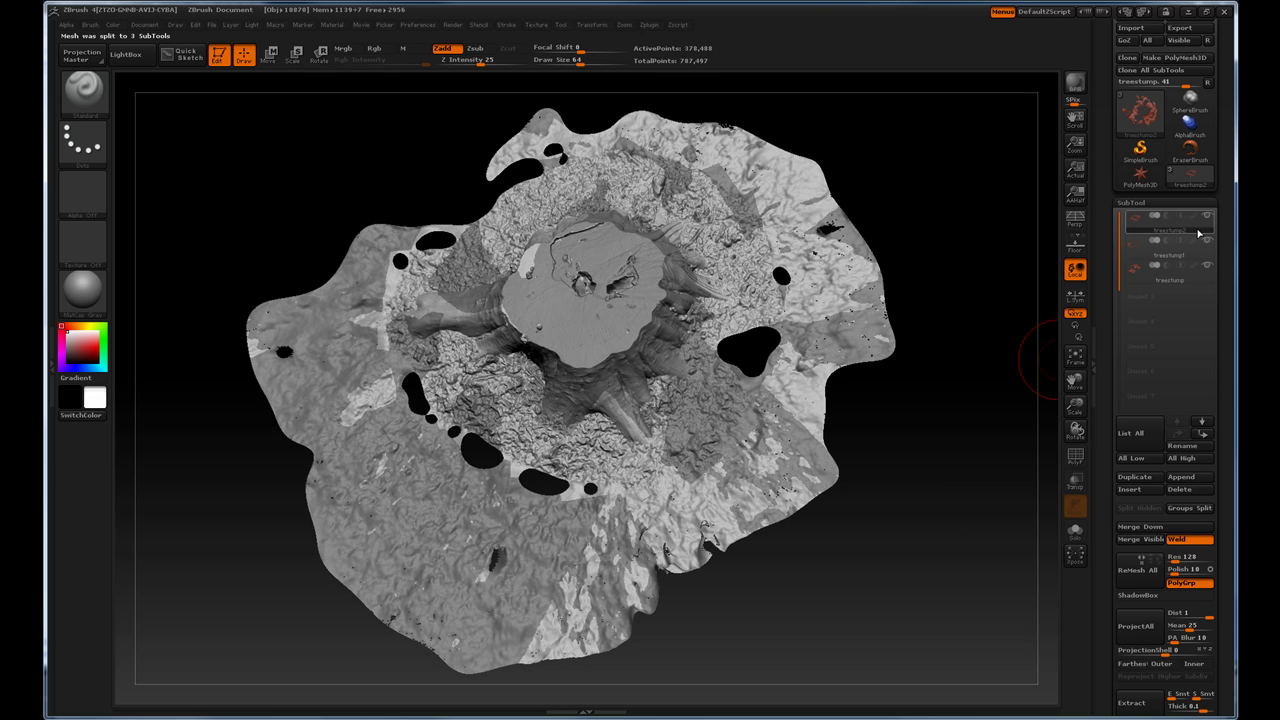
pyautogui.click(1206, 216)
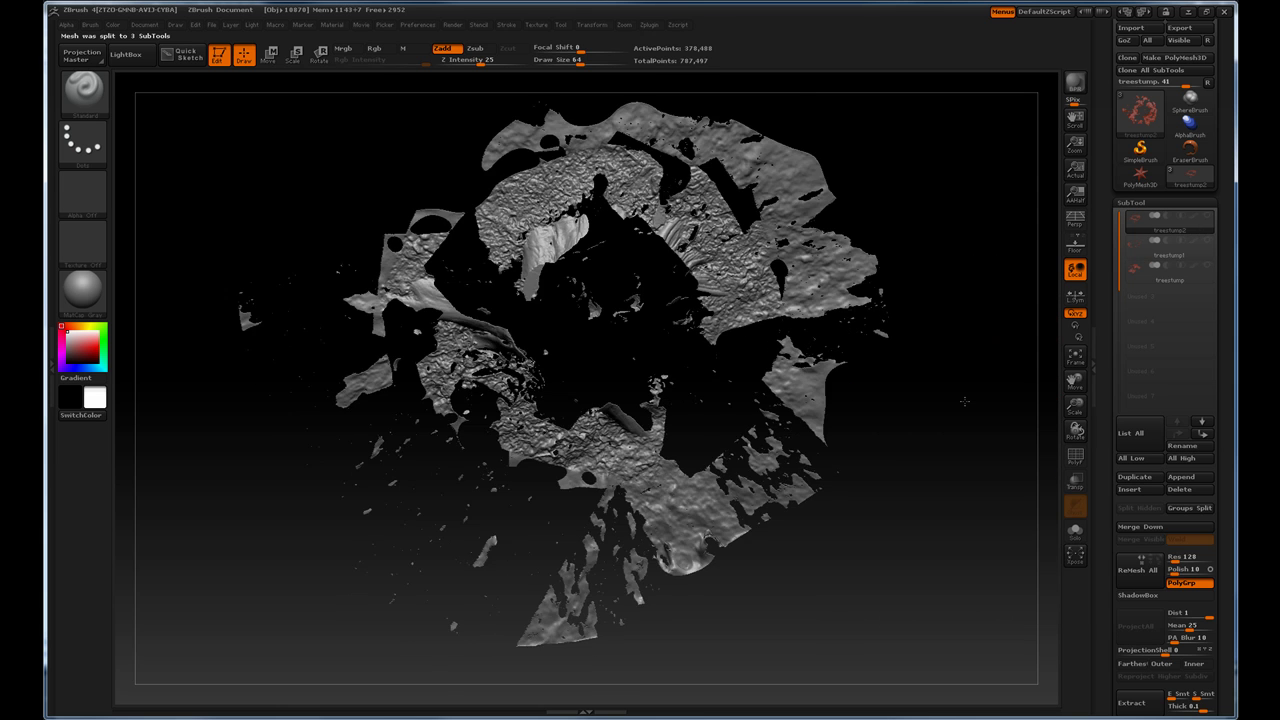
pyautogui.moveTo(961, 320)
pyautogui.mouseDown()
pyautogui.moveTo(963, 377)
pyautogui.moveTo(1040, 305)
pyautogui.mouseUp()
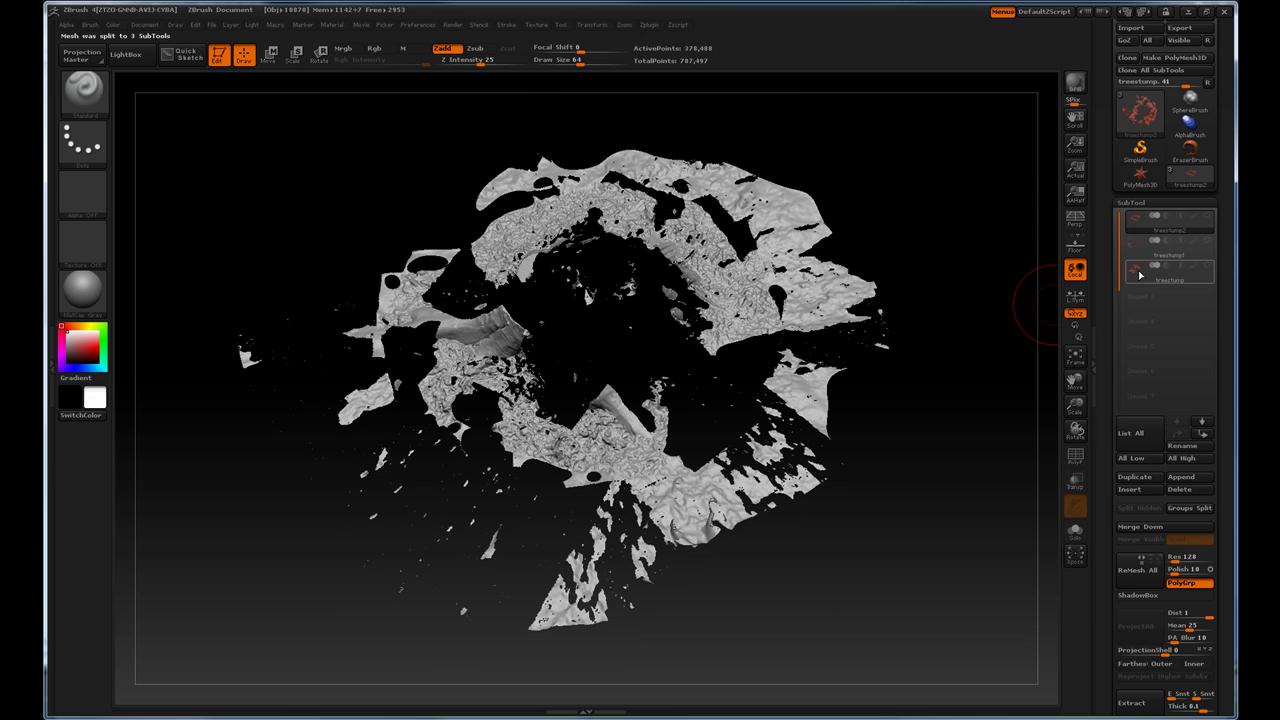
pyautogui.click(1208, 243)
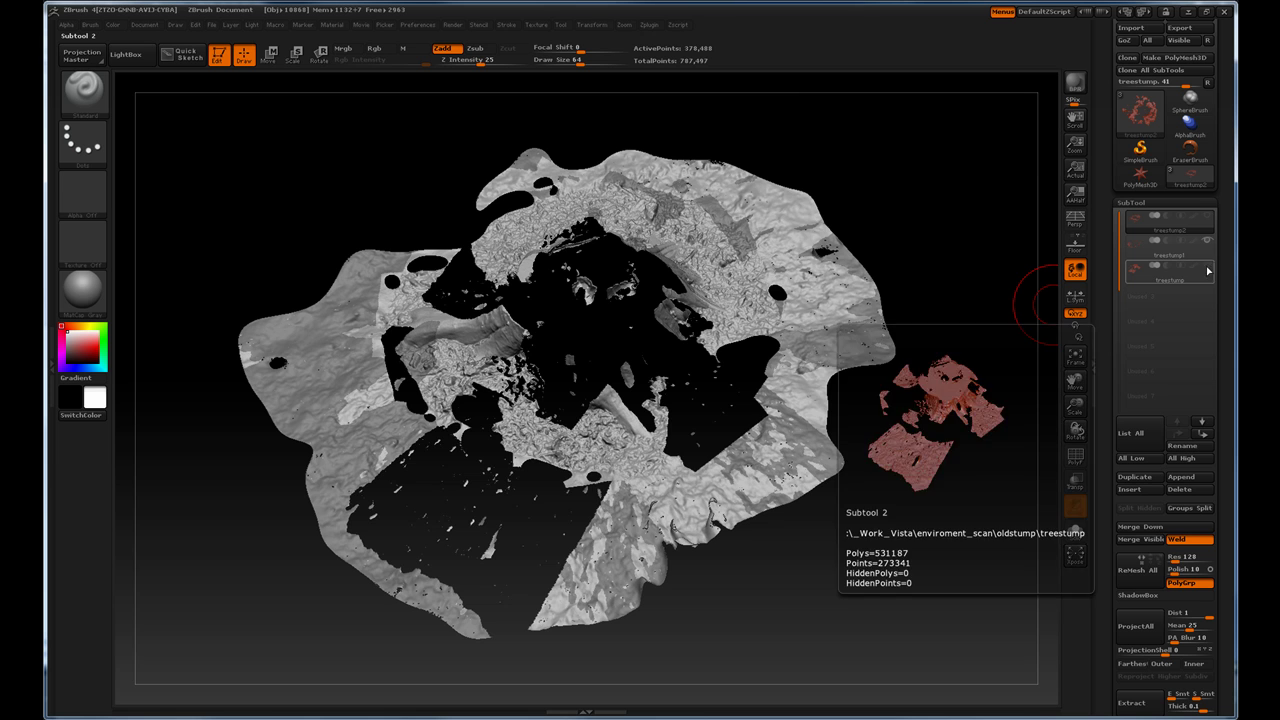
pyautogui.click(1208, 240)
pyautogui.click(1207, 216)
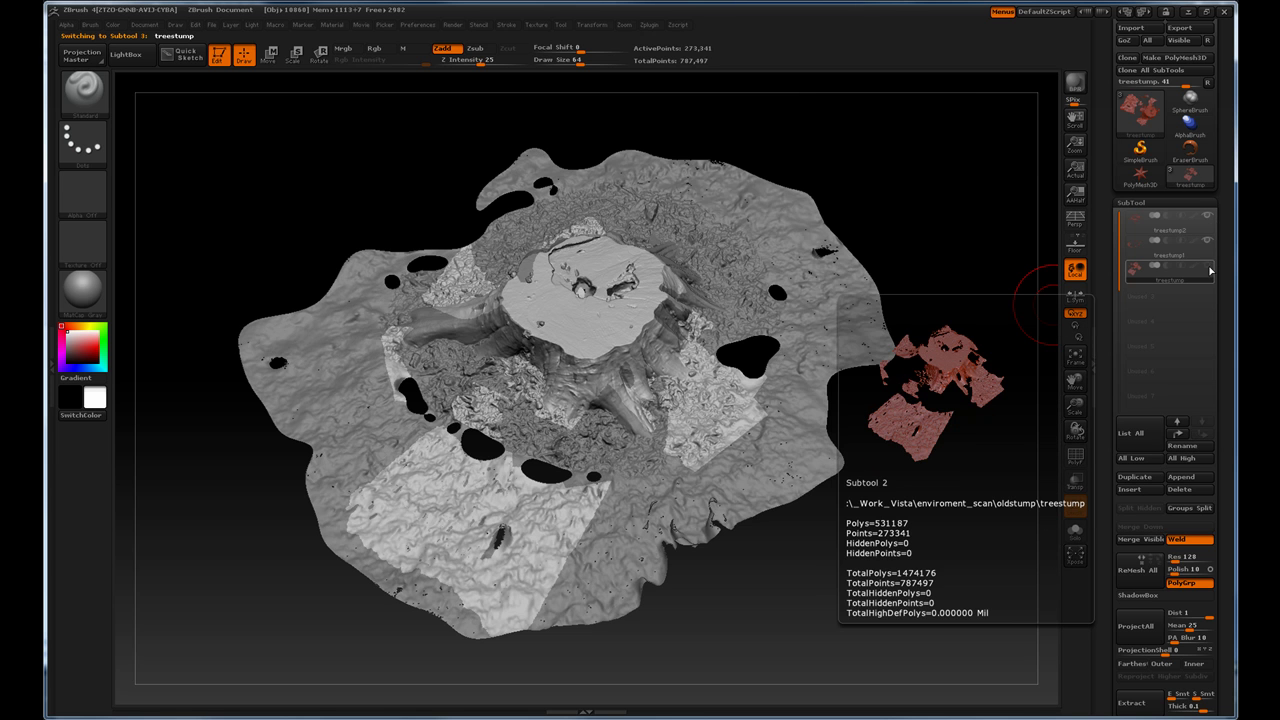
pyautogui.moveTo(979, 169); pyautogui.dragTo(708, 80)
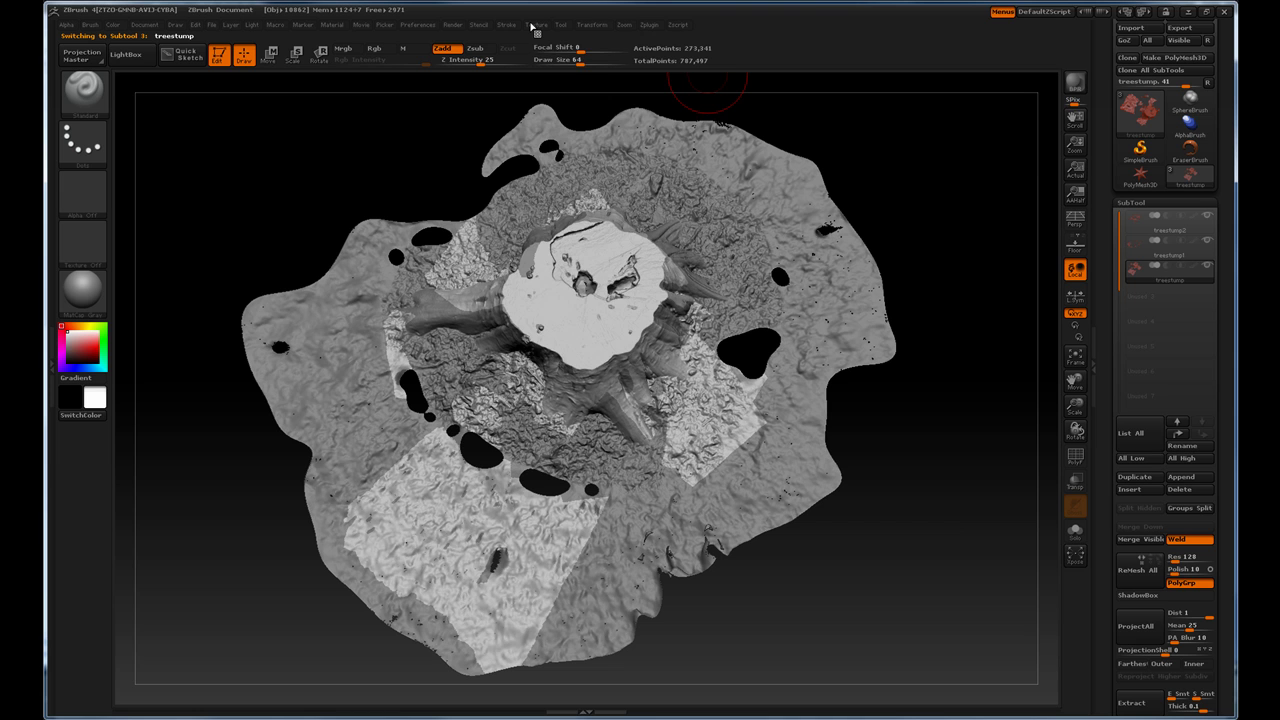
# - Import treestump_tex_000 through treestump_tex_002 from environment_scan/oldstump as textures
pyautogui.click(533, 24)
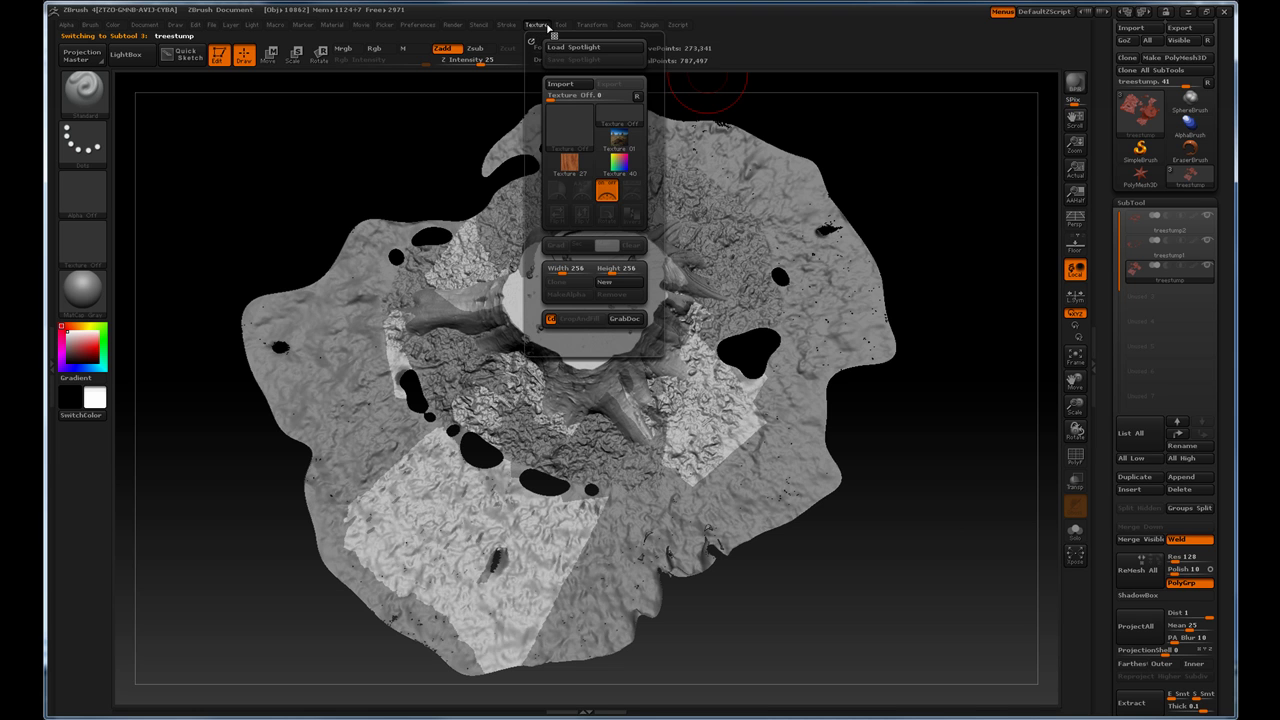
pyautogui.click(560, 84)
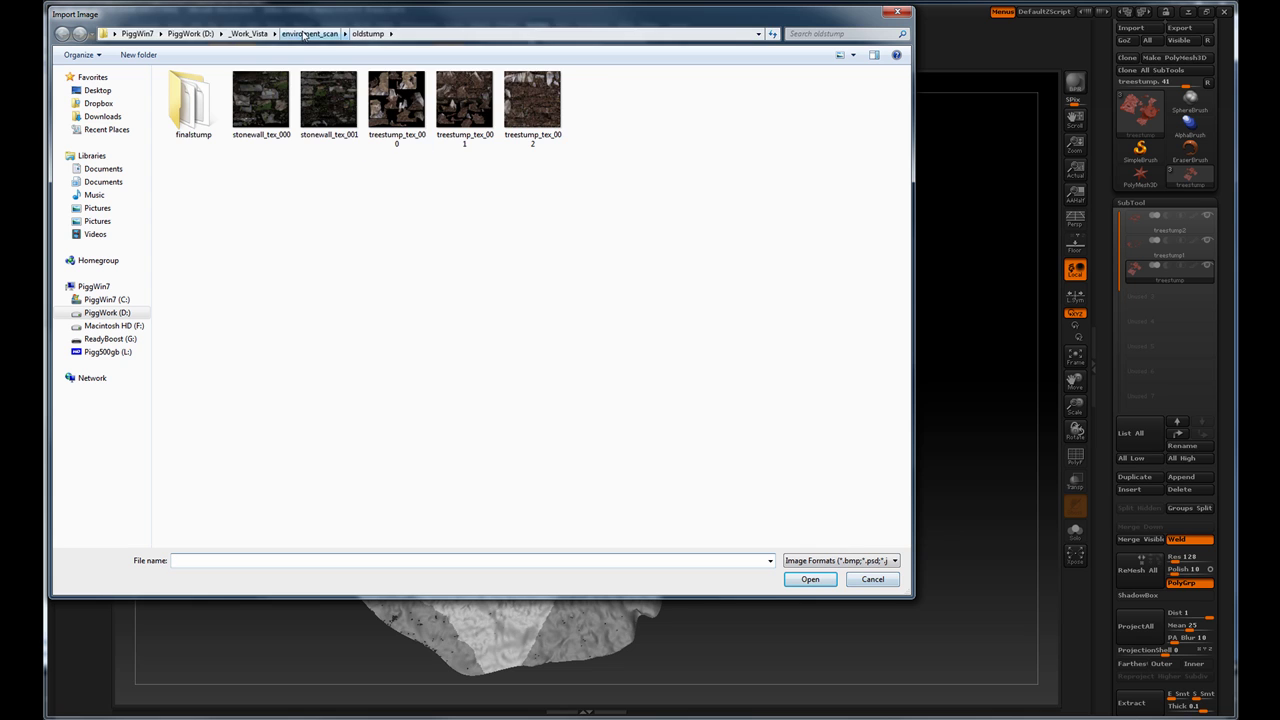
pyautogui.click(310, 33)
pyautogui.doubleClick(481, 113)
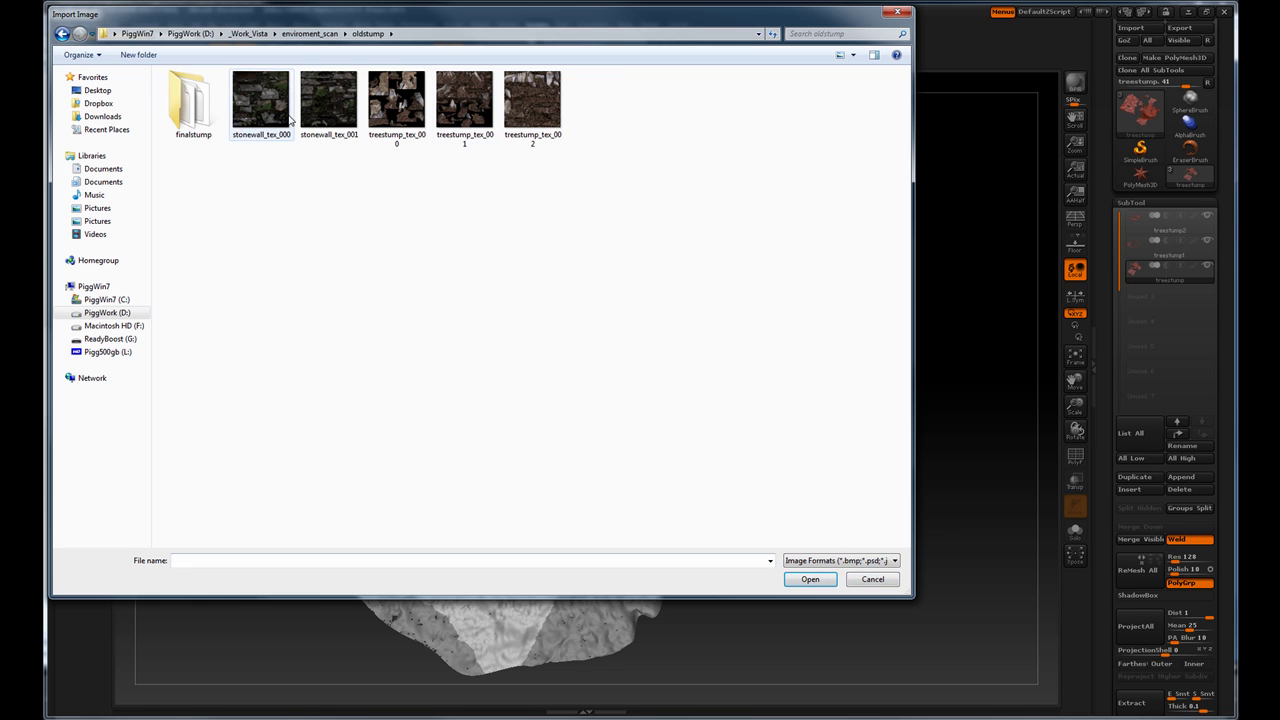
pyautogui.click(424, 115)
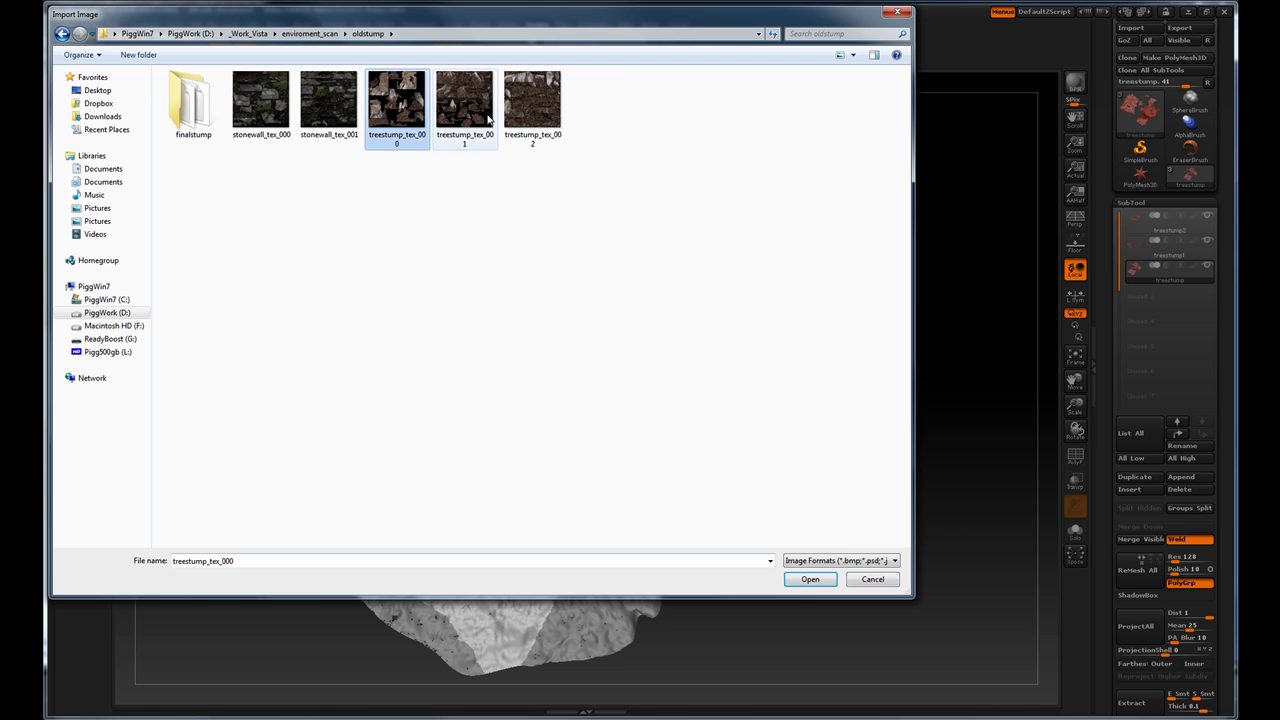
pyautogui.keyDown('shift'); pyautogui.click(527, 115); pyautogui.keyUp('shift')
pyautogui.click(822, 587)
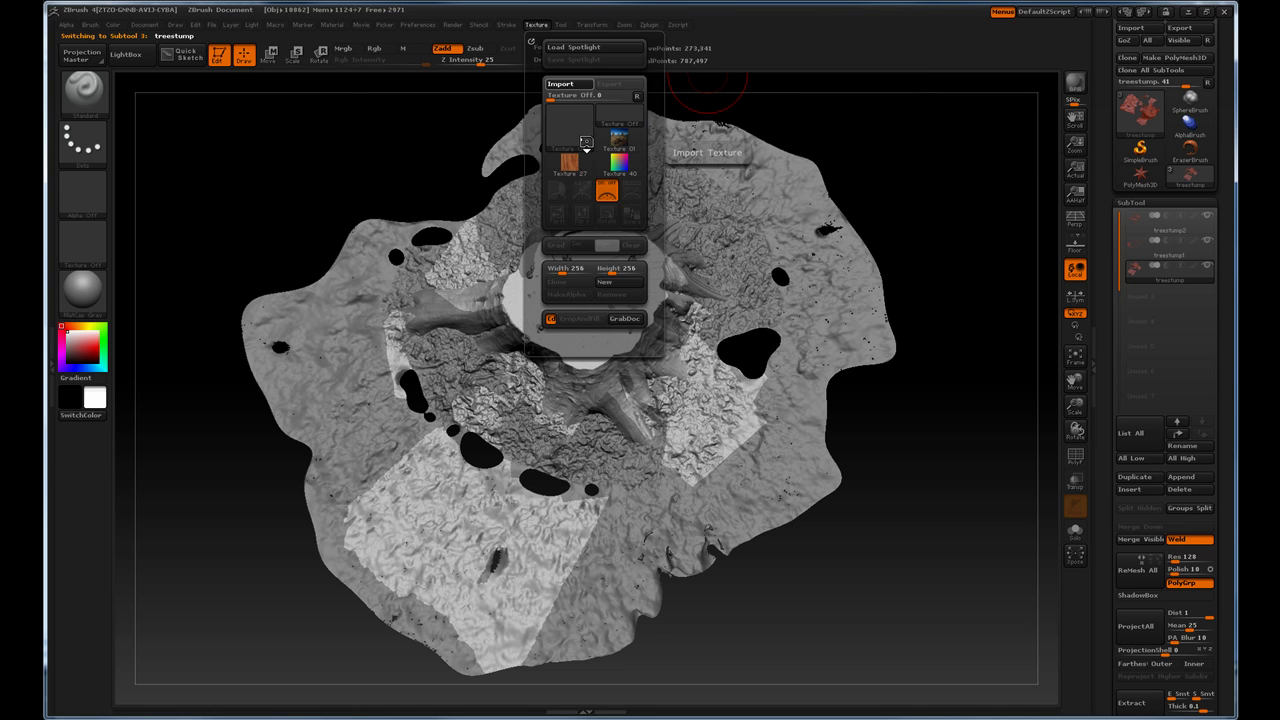
# - Select each treestump texture in turn and apply Flip V to it
pyautogui.click(566, 163)
pyautogui.click(542, 26)
pyautogui.moveTo(581, 263)
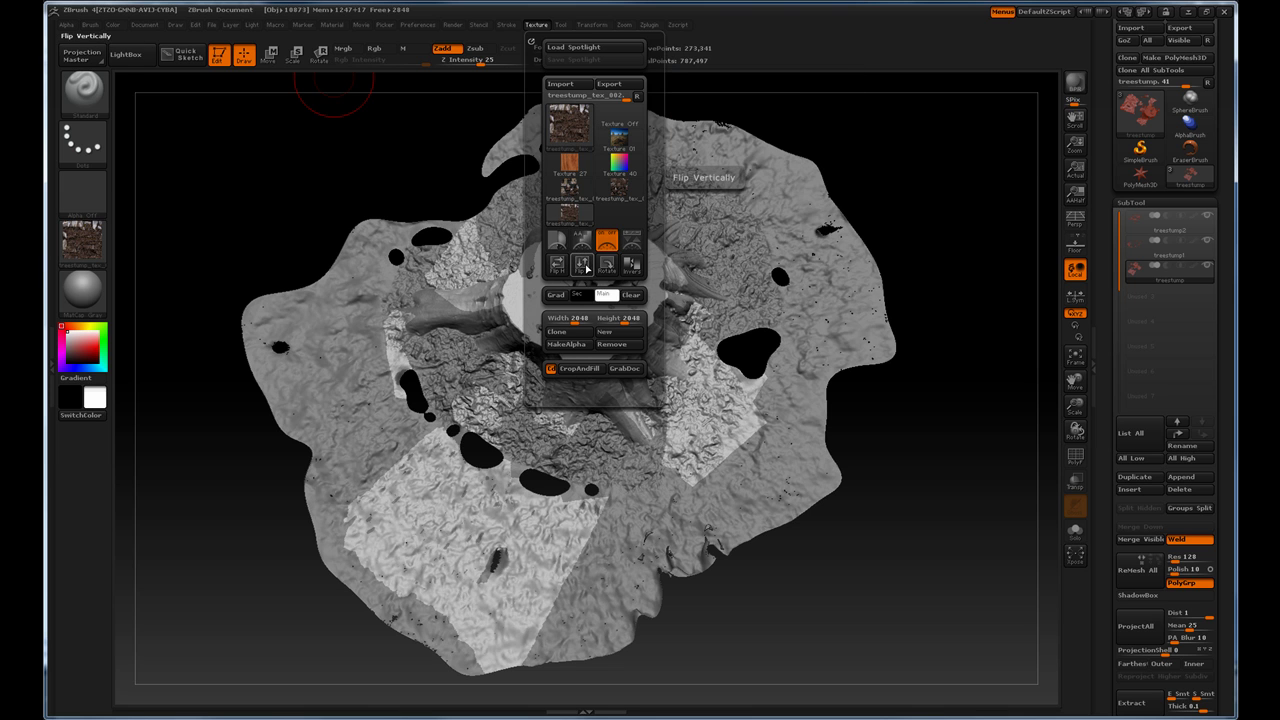
pyautogui.click(583, 265)
pyautogui.click(577, 197)
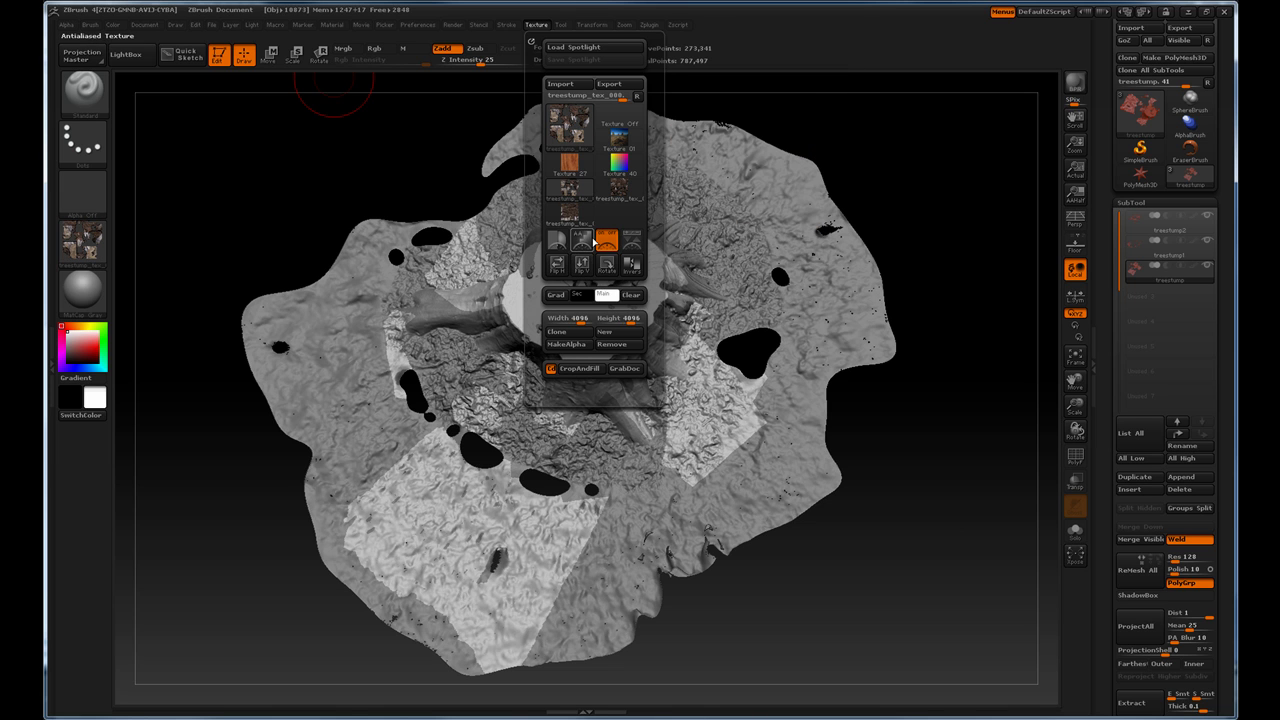
pyautogui.click(615, 188)
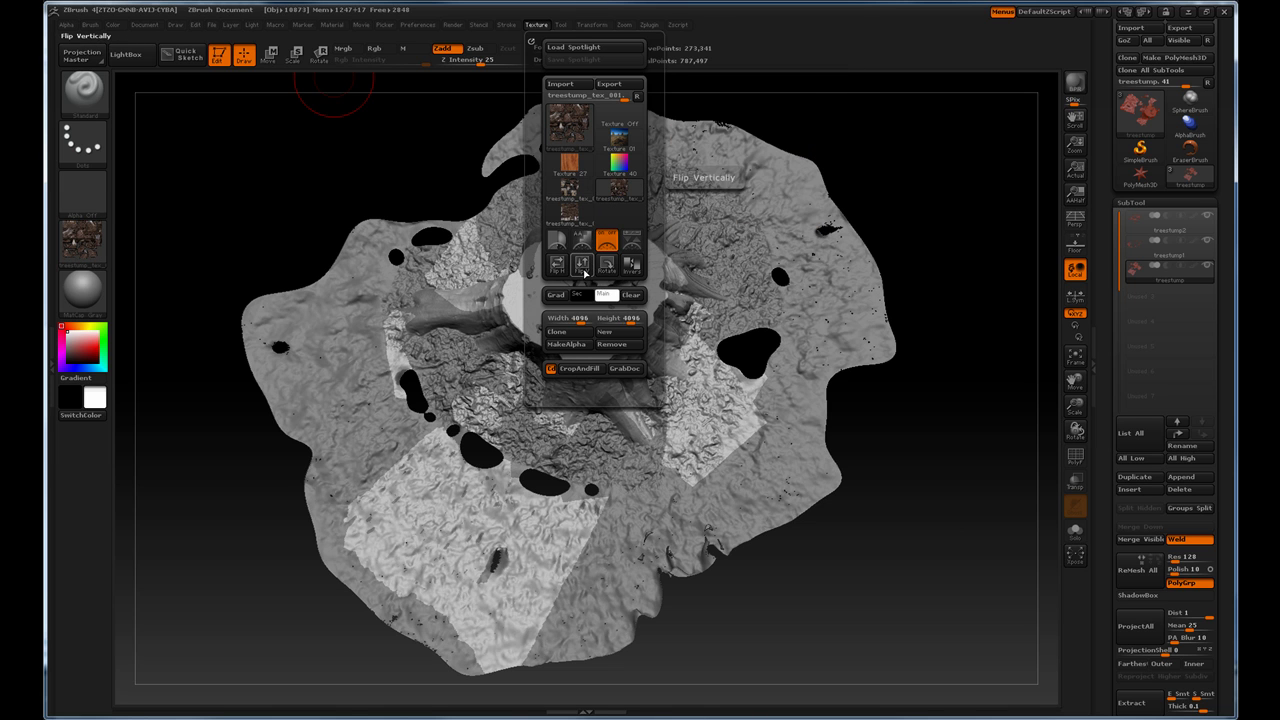
pyautogui.click(582, 264)
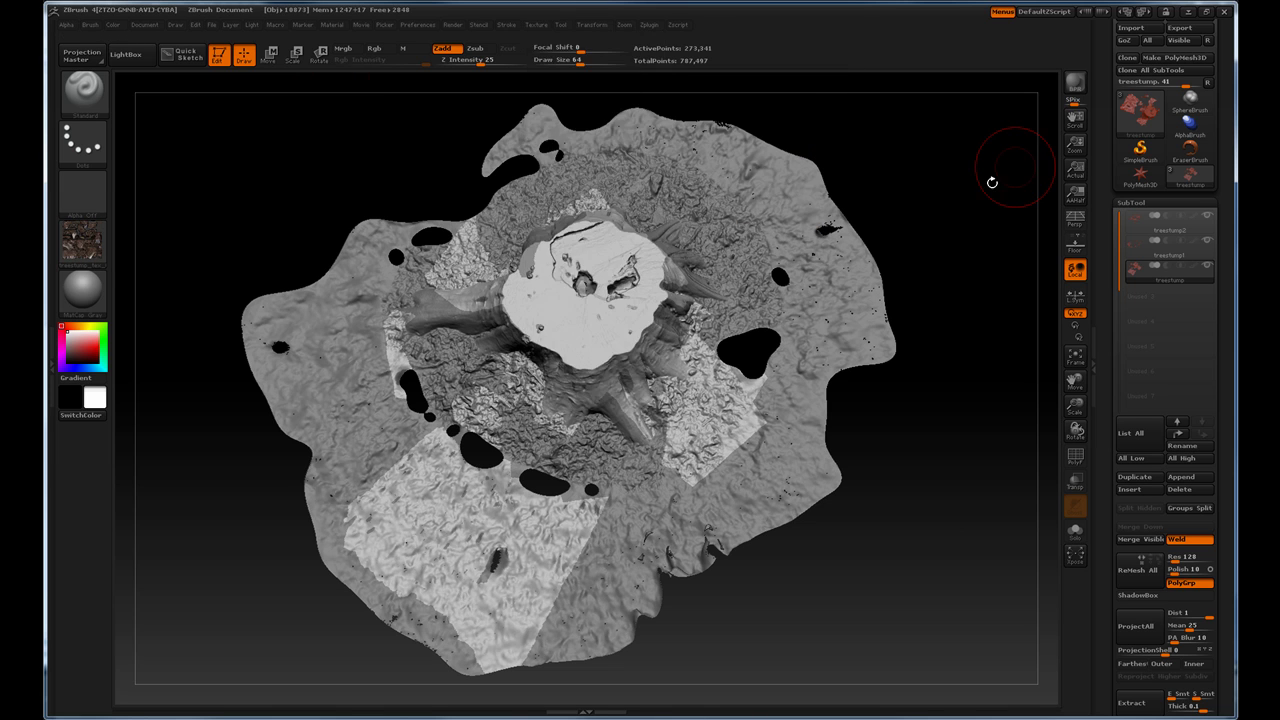
# - Select the treestump2 subtool and turn on Solo to isolate it
pyautogui.press('Up')
pyautogui.press('Up')
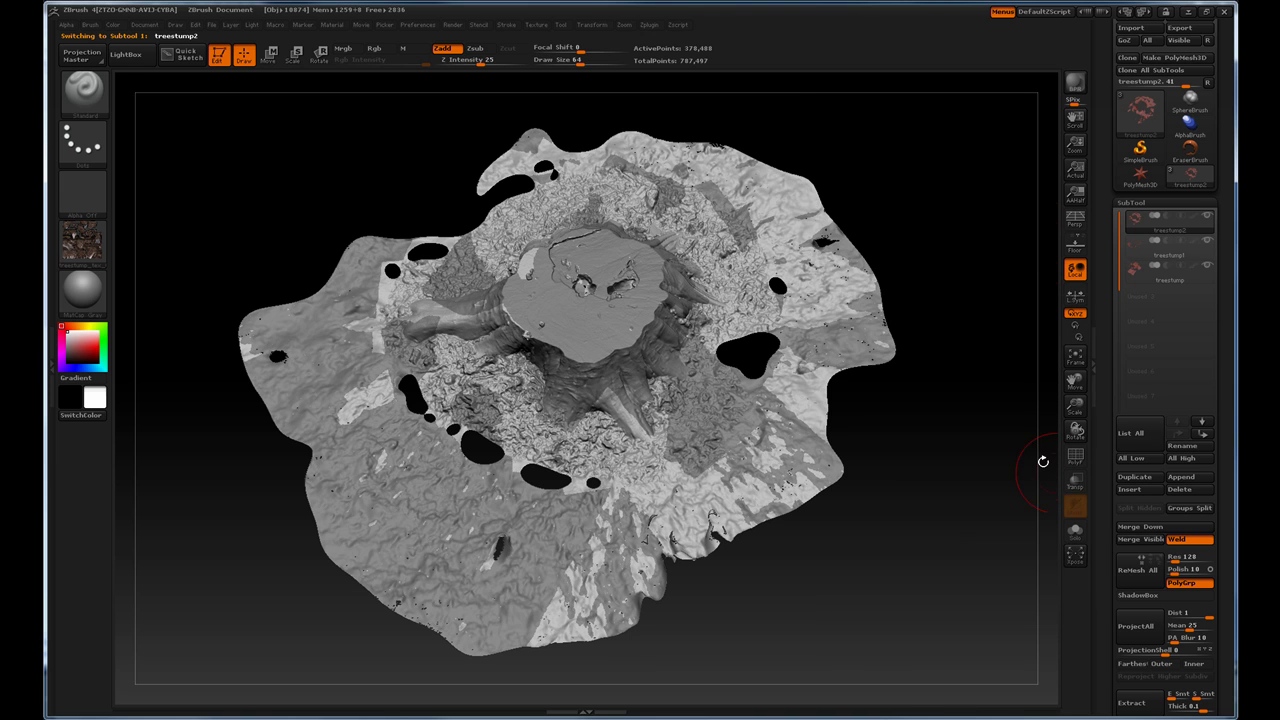
pyautogui.click(1075, 529)
pyautogui.moveTo(1103, 482)
pyautogui.mouseDown()
pyautogui.moveTo(1108, 307)
pyautogui.moveTo(1111, 330)
pyautogui.mouseUp()
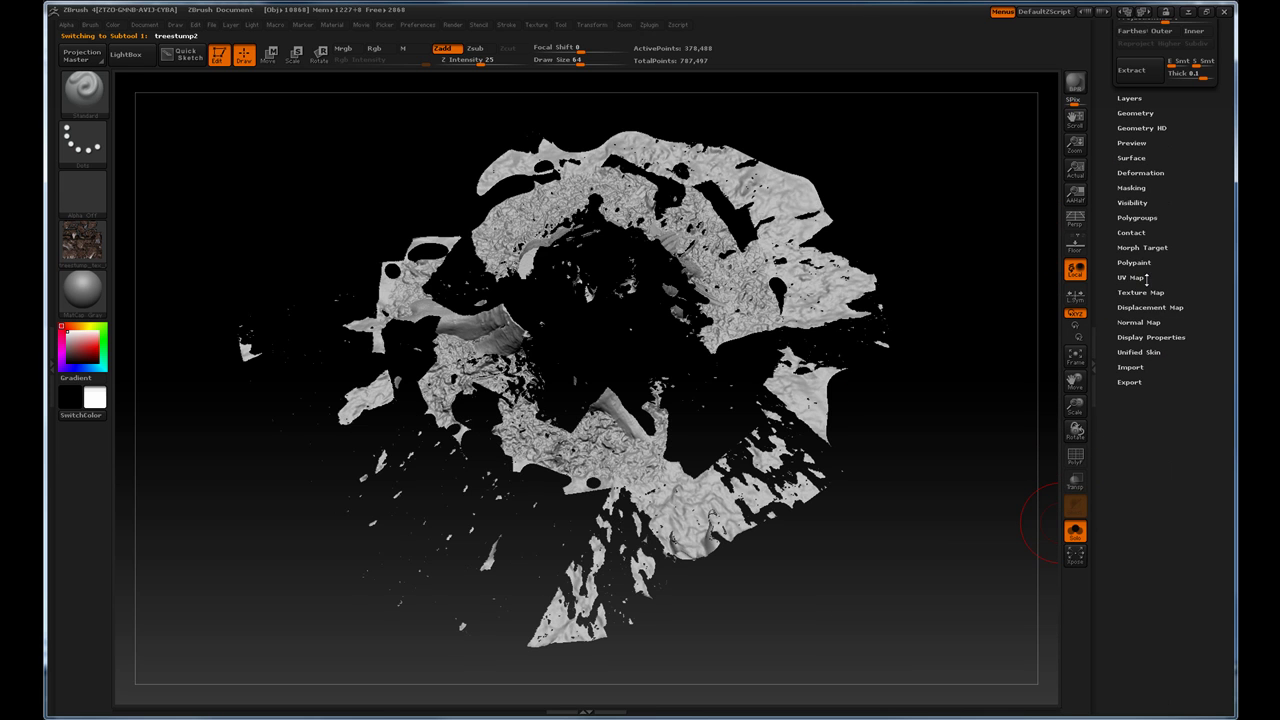
# - Set treestump2's texture map to treestump_tex_001, then orbit and zoom to check the colours
pyautogui.click(1142, 292)
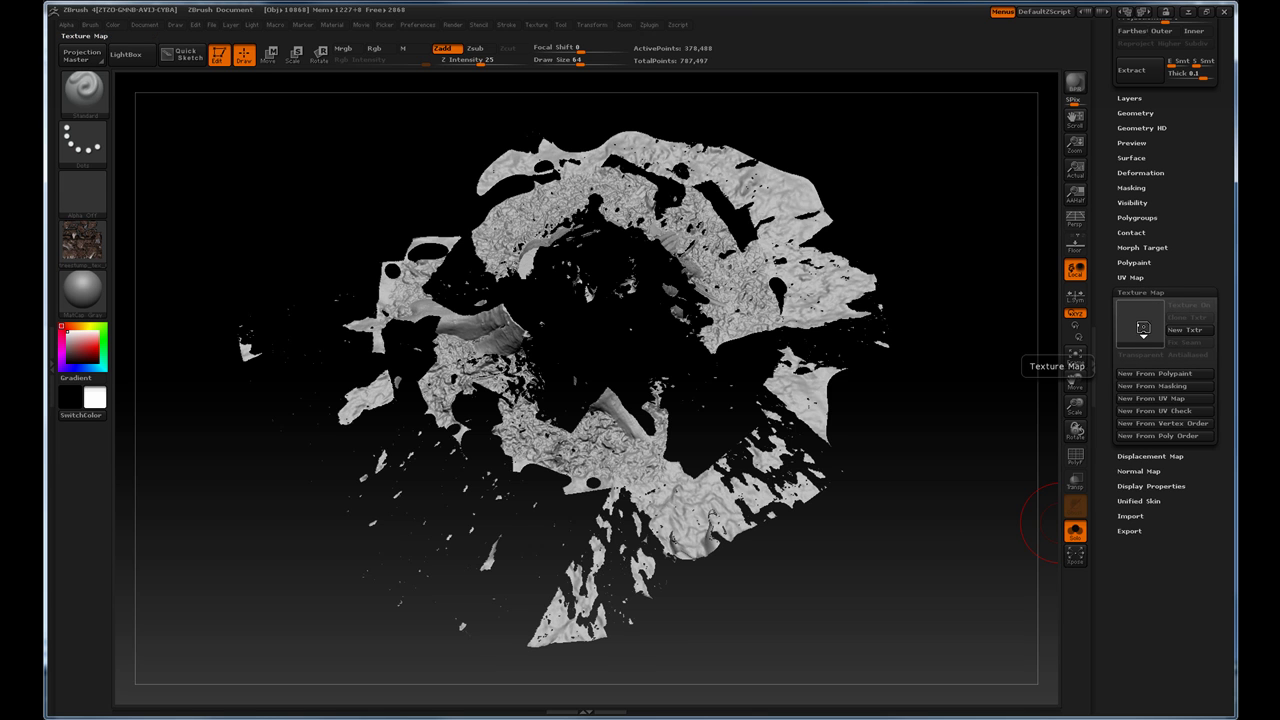
pyautogui.click(1143, 330)
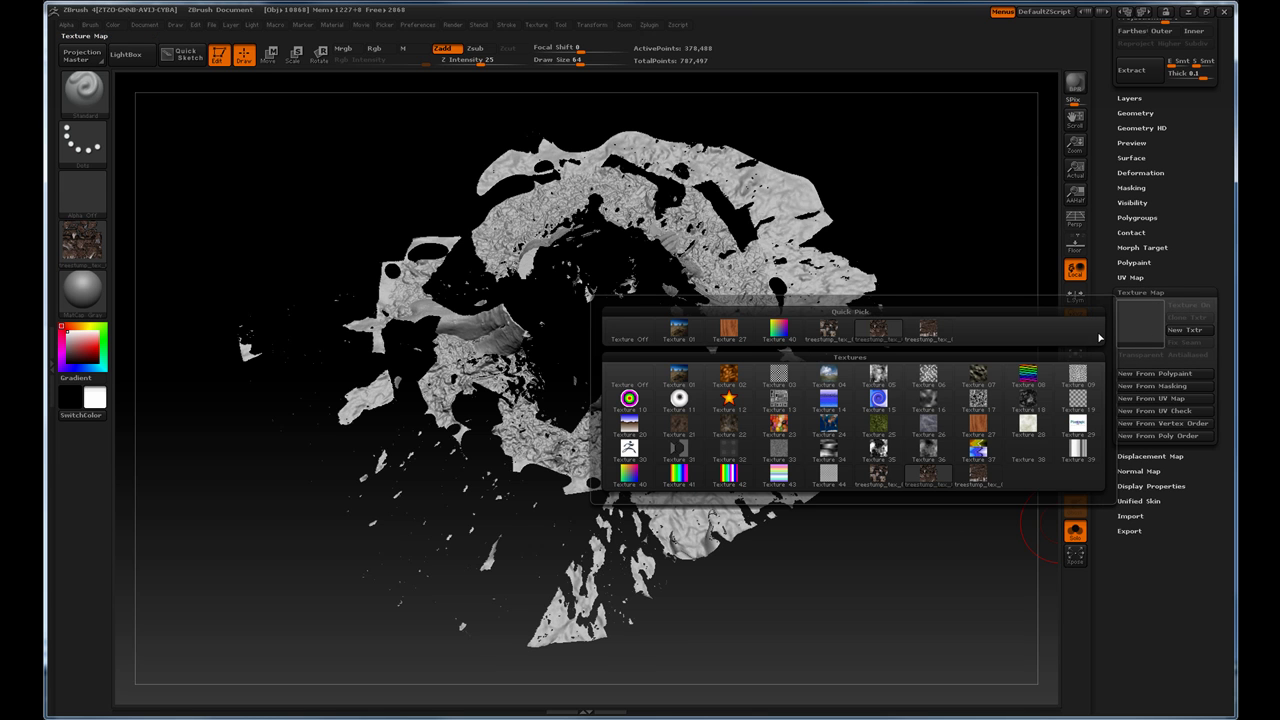
pyautogui.click(838, 334)
pyautogui.moveTo(957, 214)
pyautogui.mouseDown()
pyautogui.moveTo(967, 265)
pyautogui.moveTo(663, 323)
pyautogui.mouseUp()
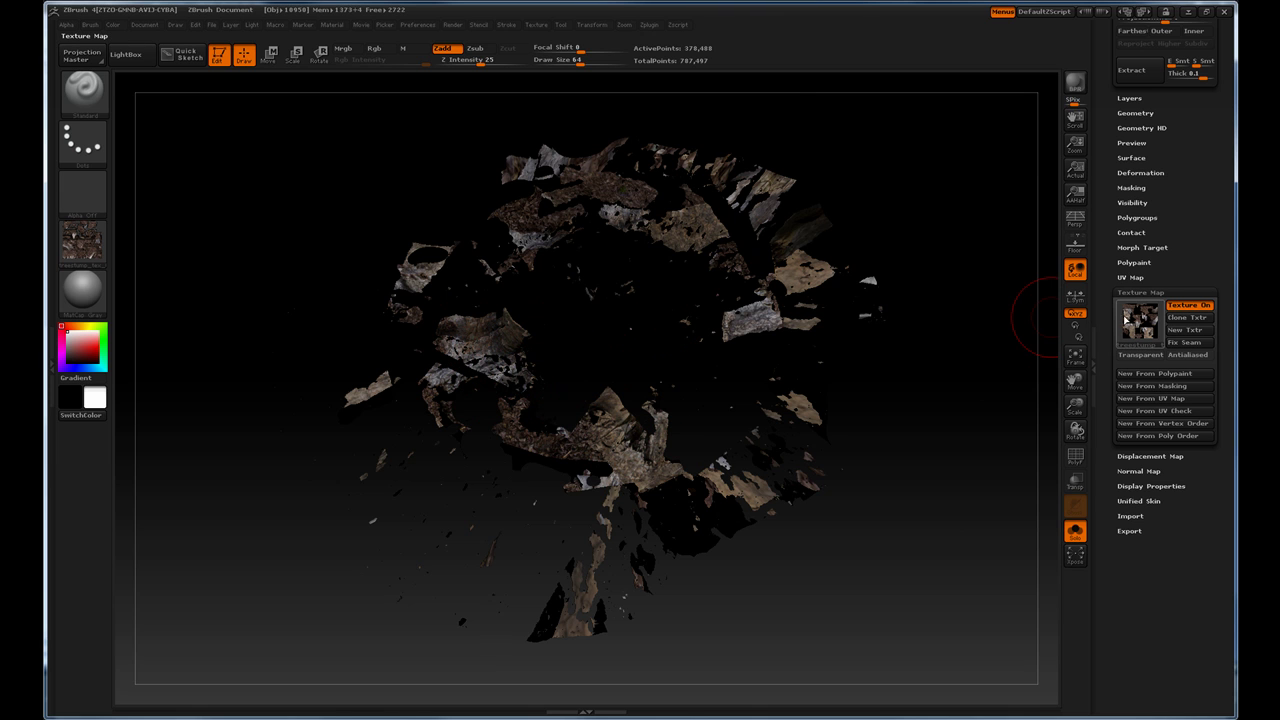
pyautogui.click(1138, 320)
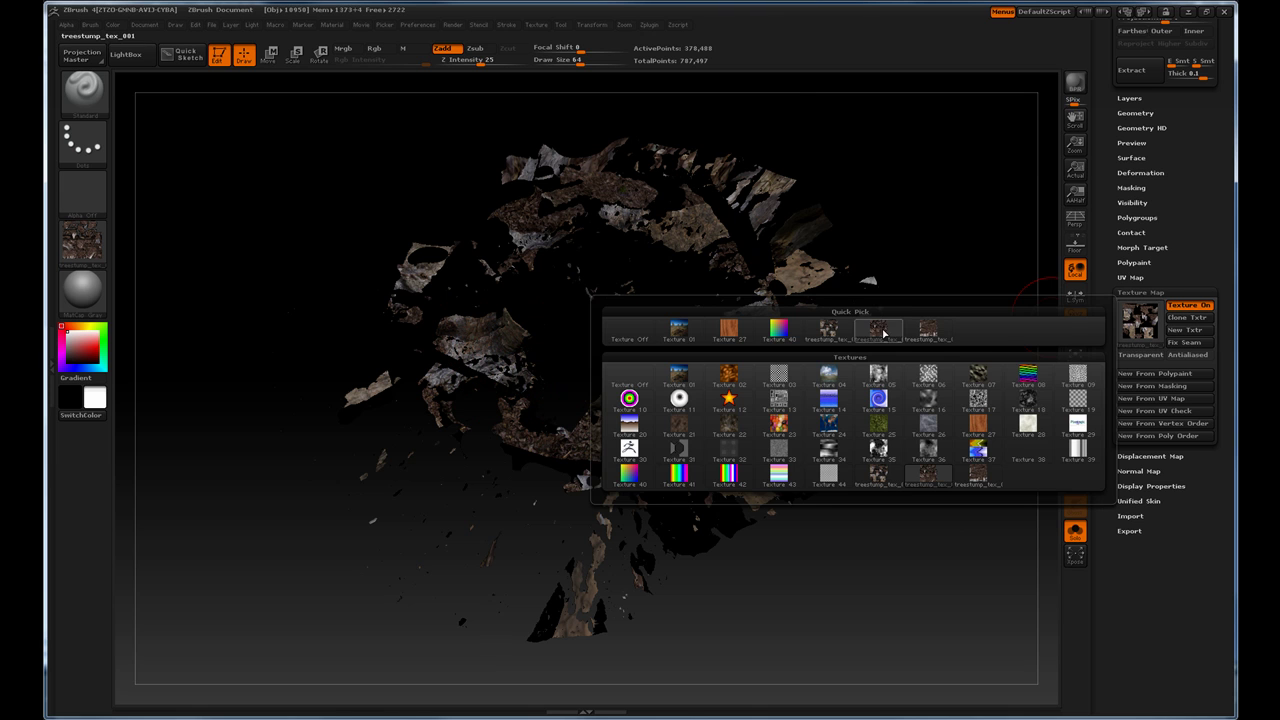
pyautogui.moveTo(900, 237); pyautogui.dragTo(960, 197)
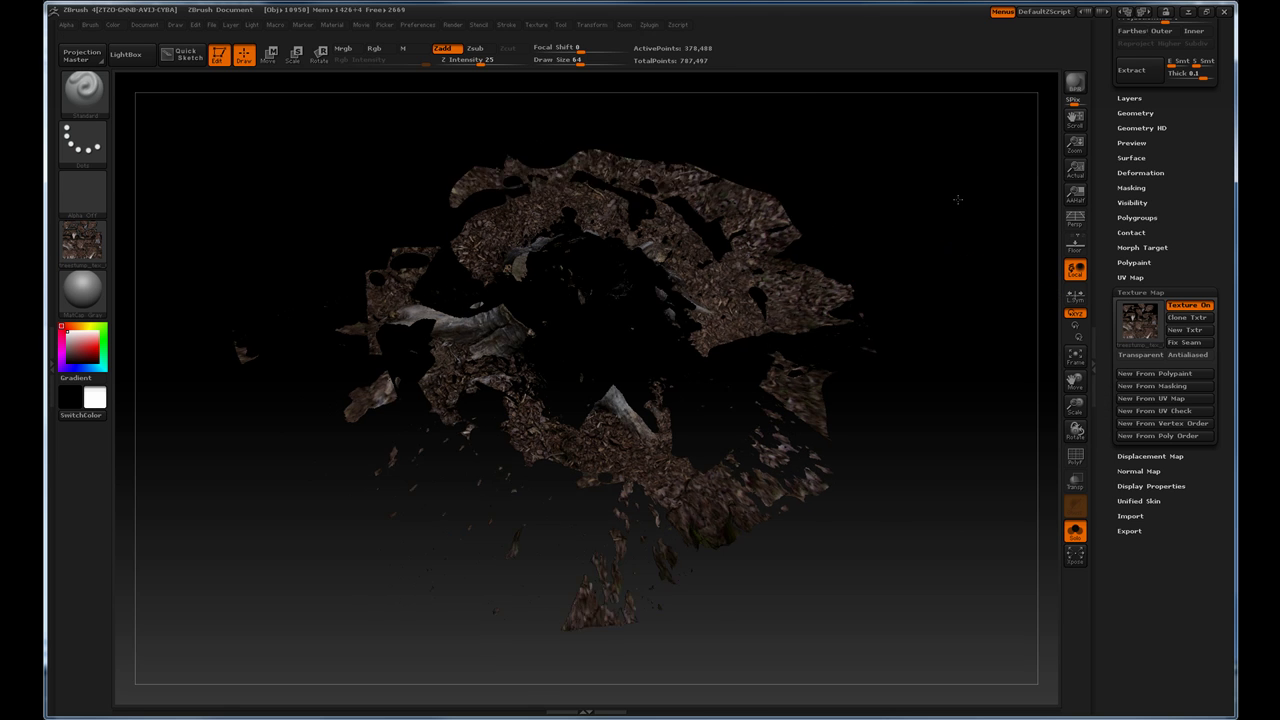
pyautogui.keyDown('alt'); pyautogui.moveTo(958, 250); pyautogui.dragTo(900, 330); pyautogui.keyUp('alt')
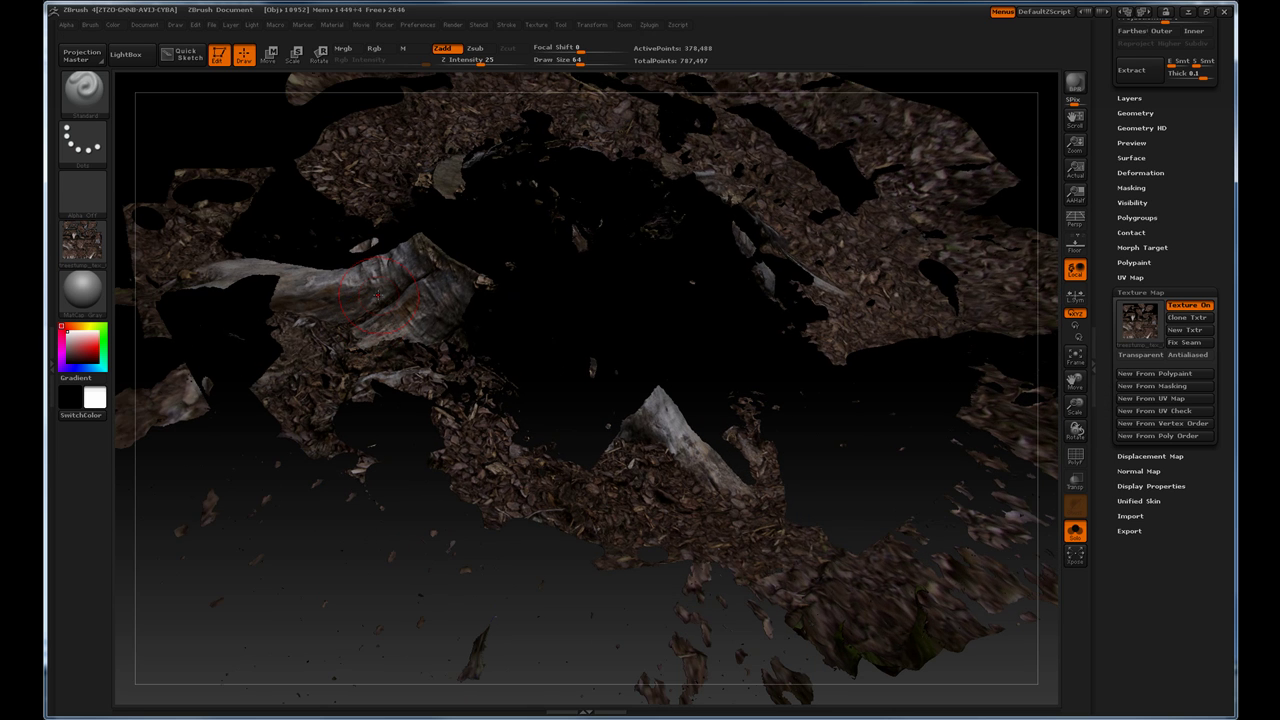
pyautogui.moveTo(371, 608)
pyautogui.keyDown('alt'); pyautogui.mouseDown()
pyautogui.moveTo(560, 480)
pyautogui.moveTo(751, 409)
pyautogui.moveTo(827, 347)
pyautogui.mouseUp(); pyautogui.keyUp('alt')
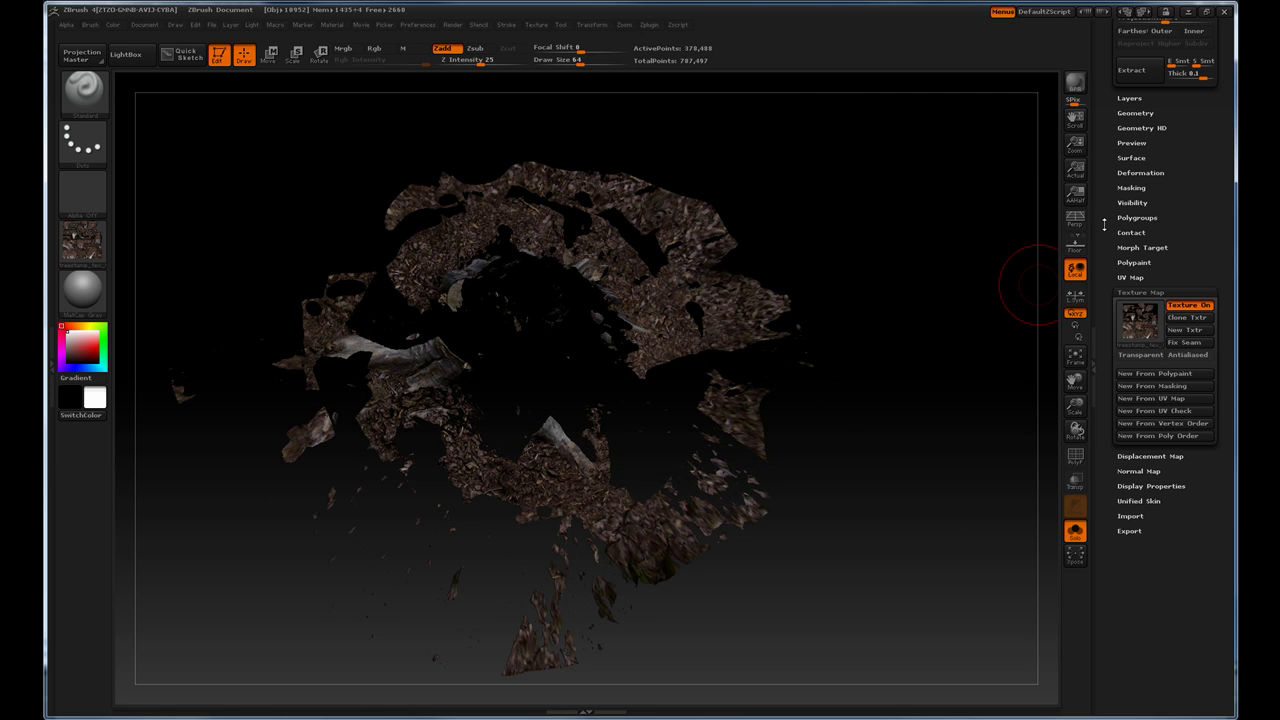
pyautogui.moveTo(1104, 224); pyautogui.dragTo(1104, 480)
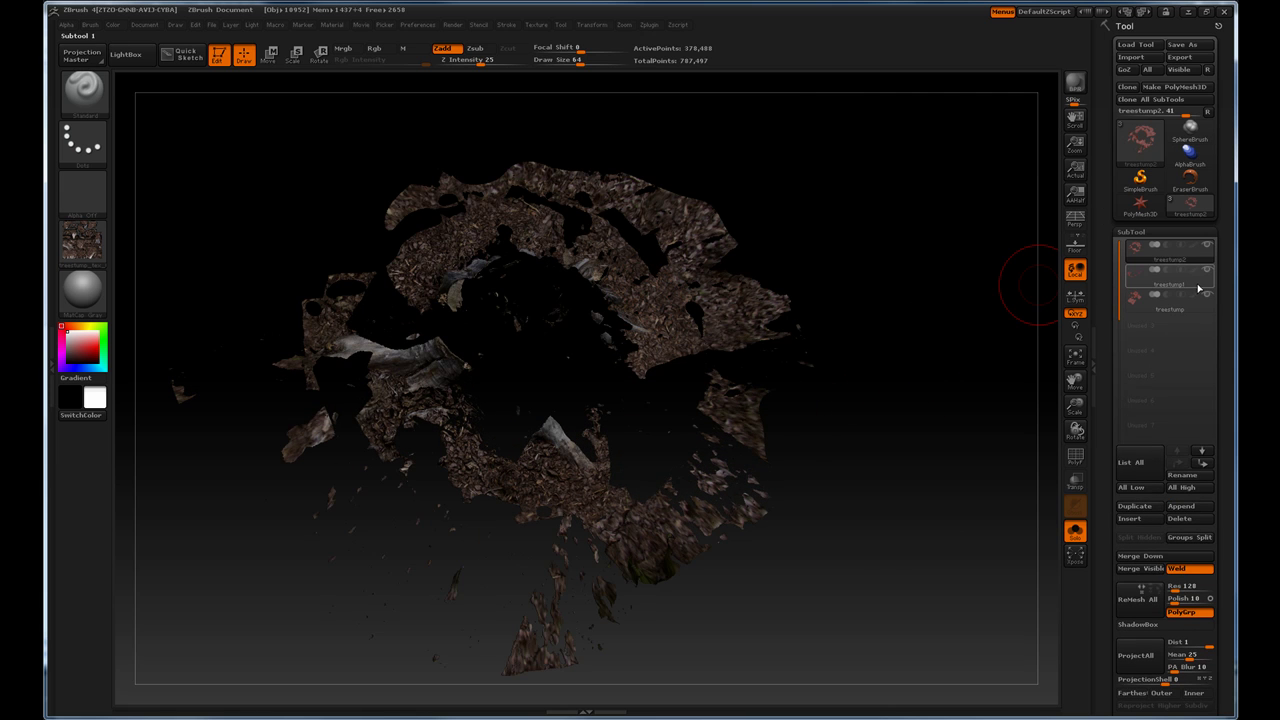
# - Assign a treestump scan texture to treestump1's texture map and orbit to check it
pyautogui.click(1197, 289)
pyautogui.scroll(-2, 1165, 300)
pyautogui.scroll(-5, 1160, 310)
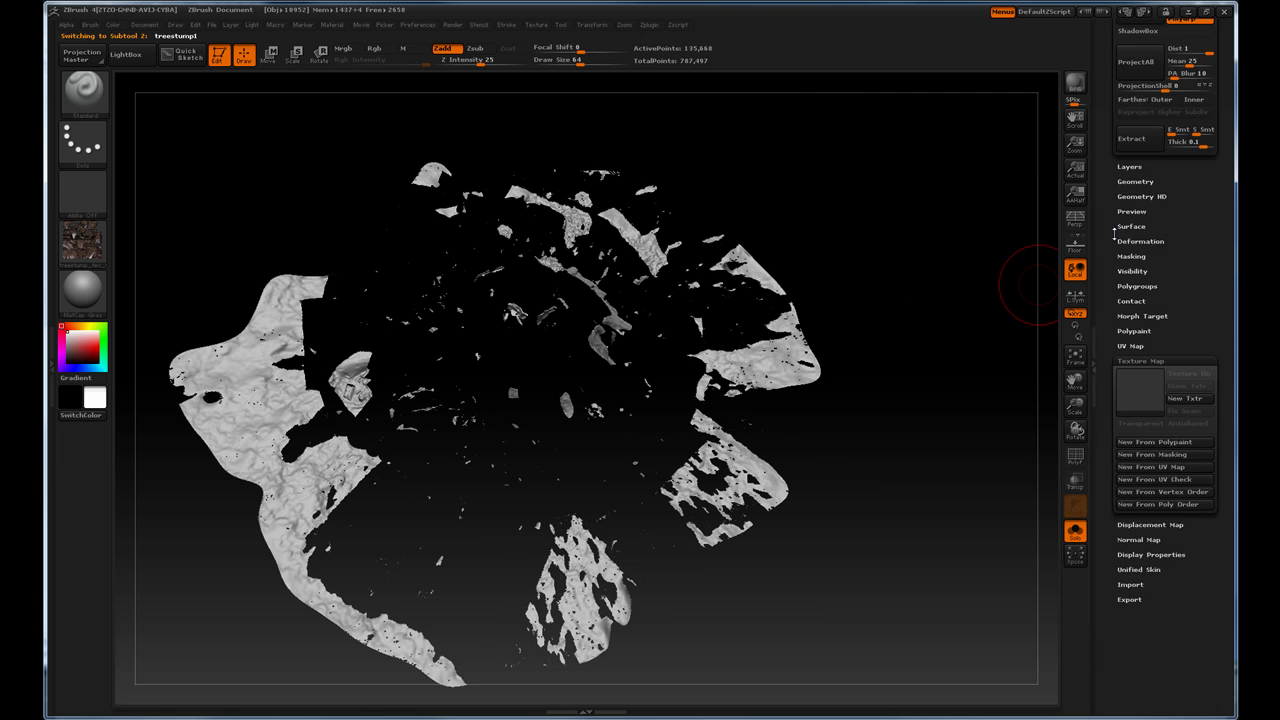
pyautogui.scroll(-4, 1145, 322)
pyautogui.click(1144, 321)
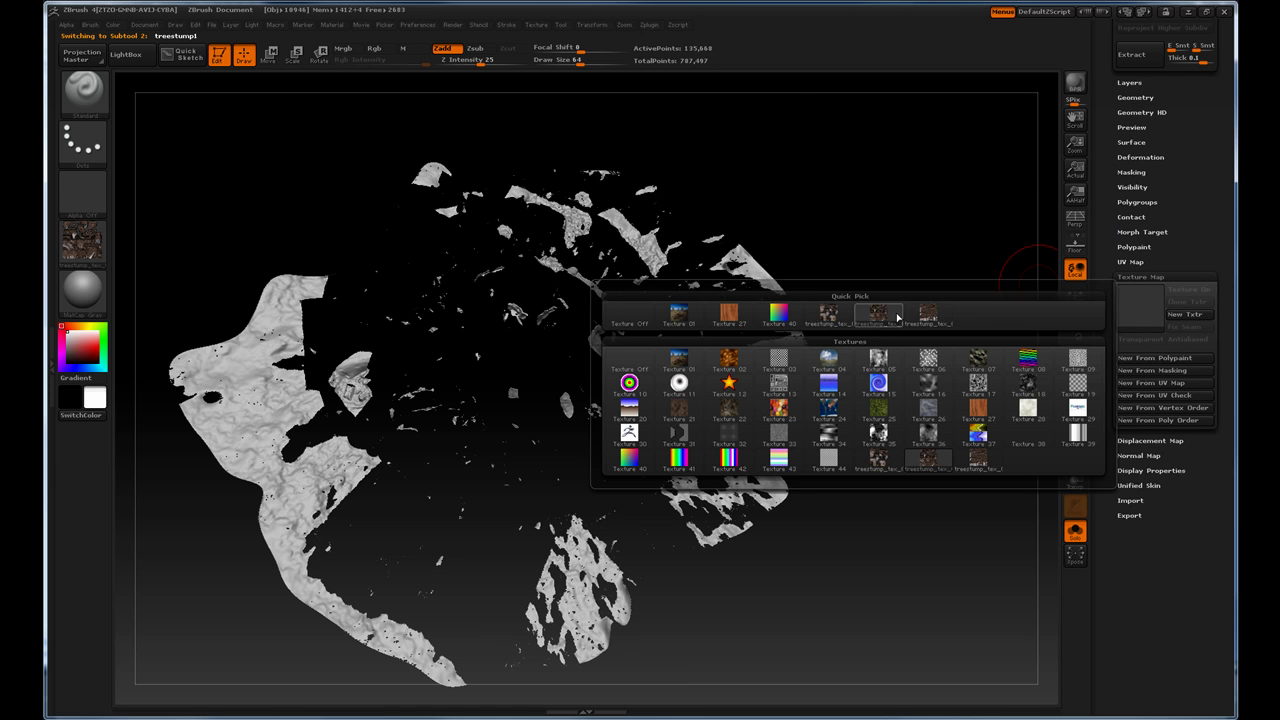
pyautogui.click(919, 318)
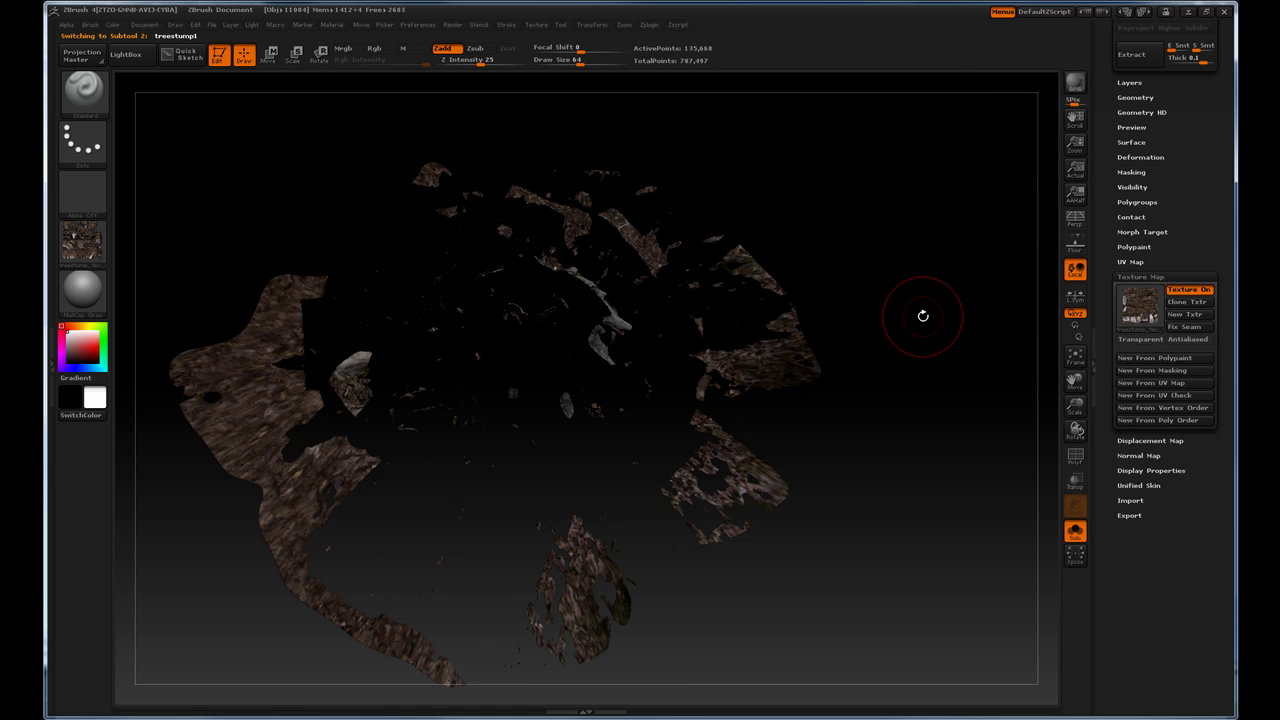
pyautogui.moveTo(928, 318)
pyautogui.mouseDown()
pyautogui.moveTo(925, 306)
pyautogui.moveTo(360, 423)
pyautogui.mouseUp()
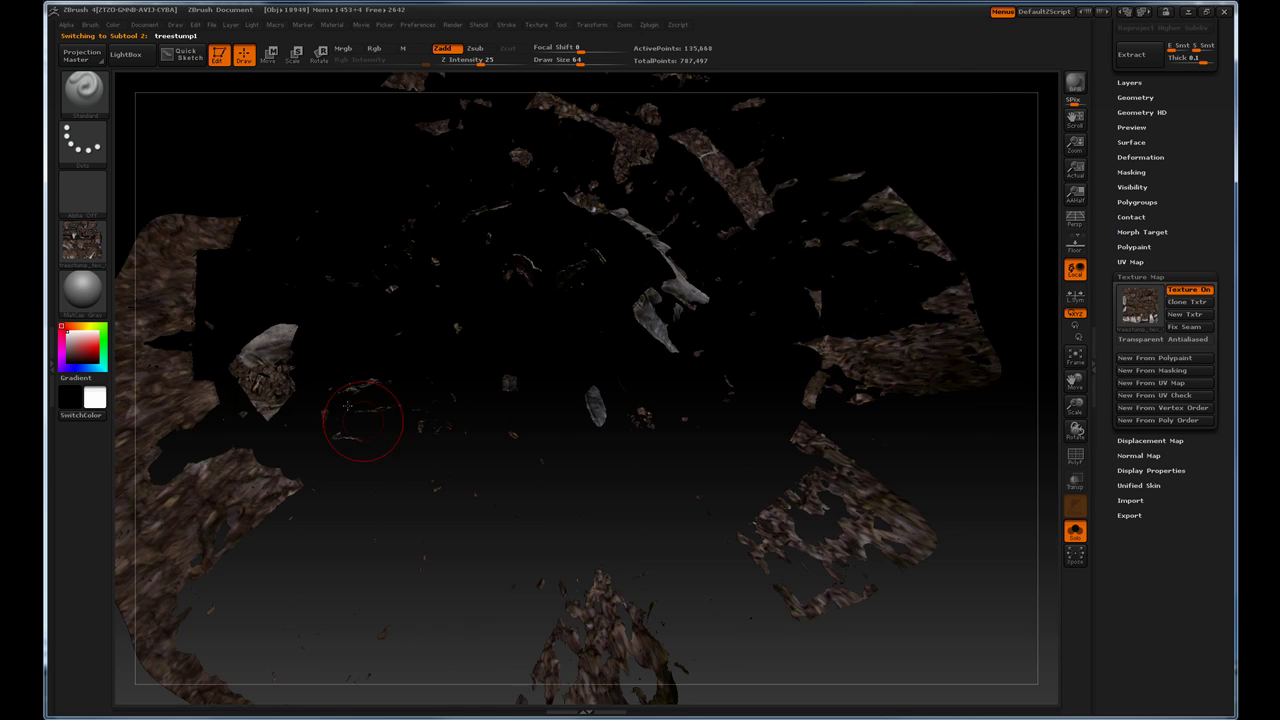
pyautogui.moveTo(342, 469); pyautogui.dragTo(337, 423)
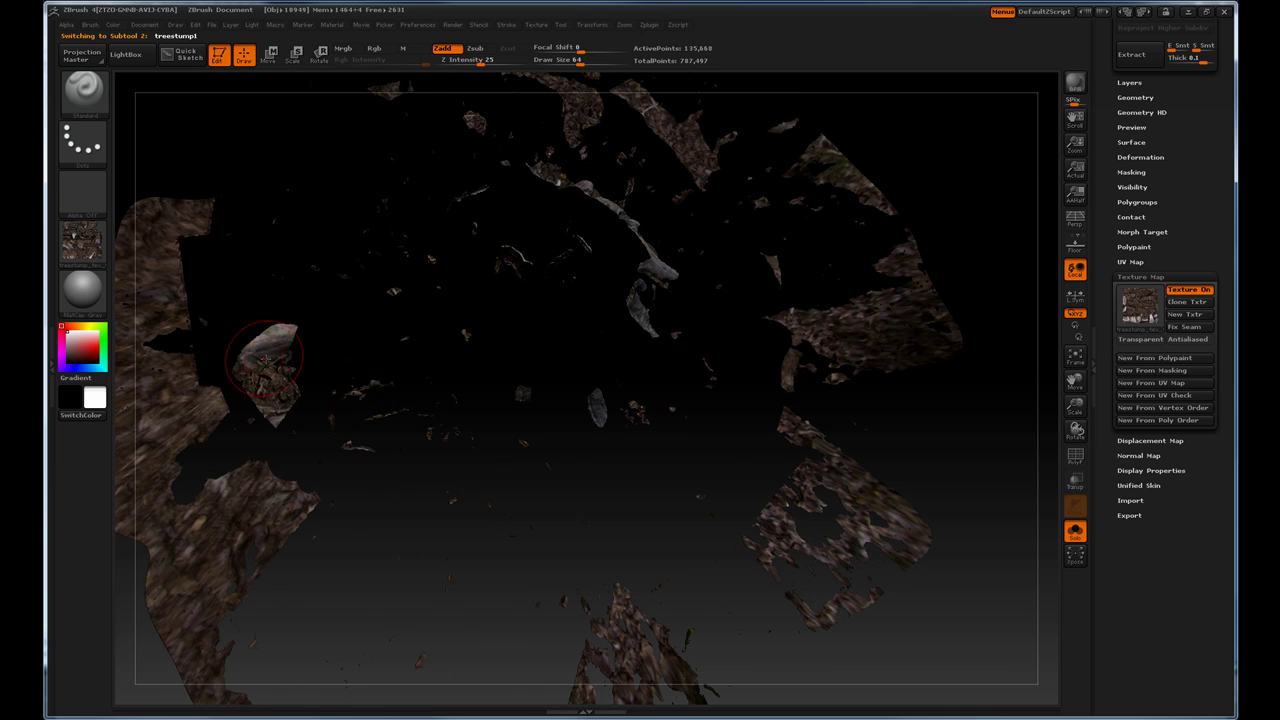
pyautogui.moveTo(425, 499); pyautogui.dragTo(571, 494)
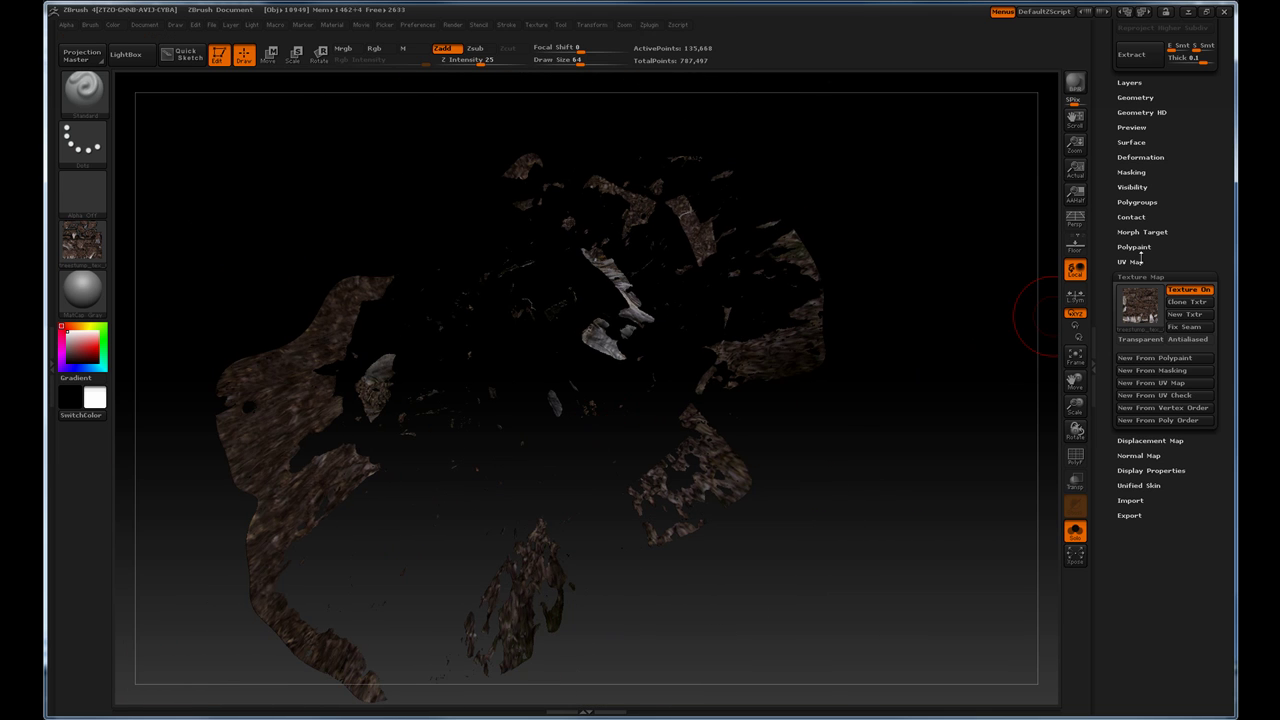
pyautogui.scroll(10, 1119, 217)
# - Assign the stump's scan texture to the treestump subtool and inspect the result
pyautogui.click(1170, 300)
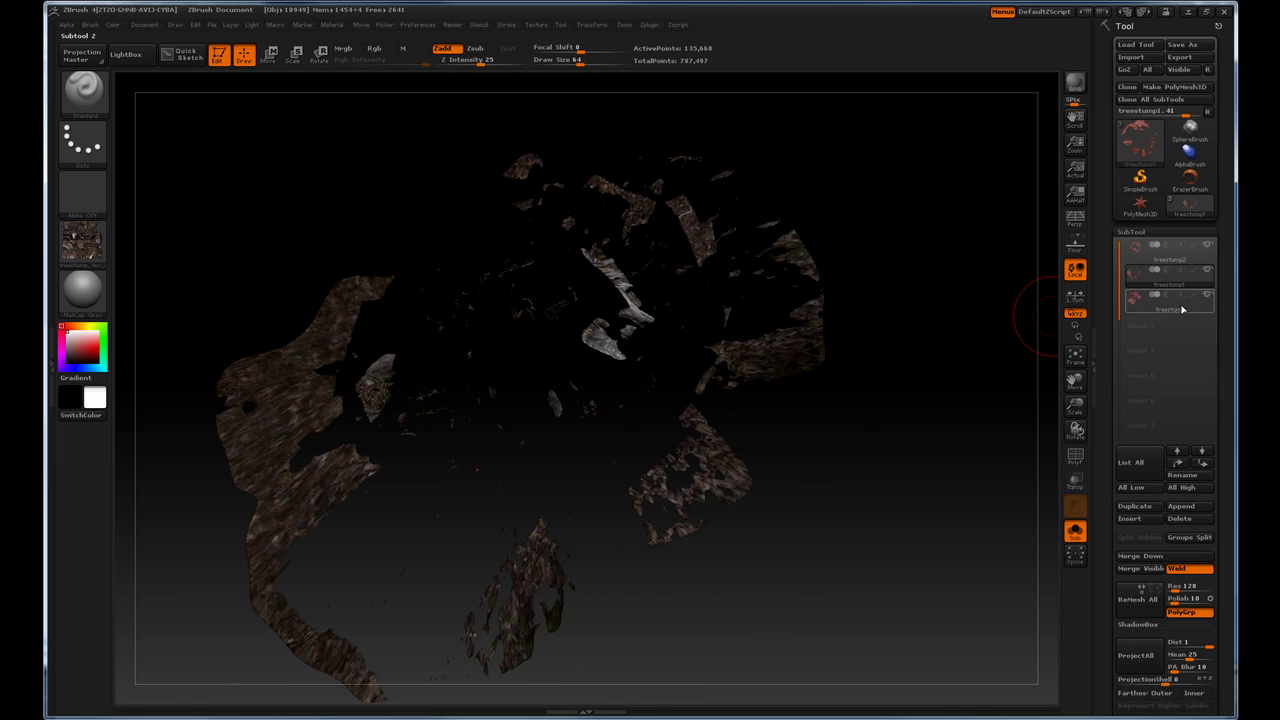
pyautogui.scroll(-1, 1102, 328)
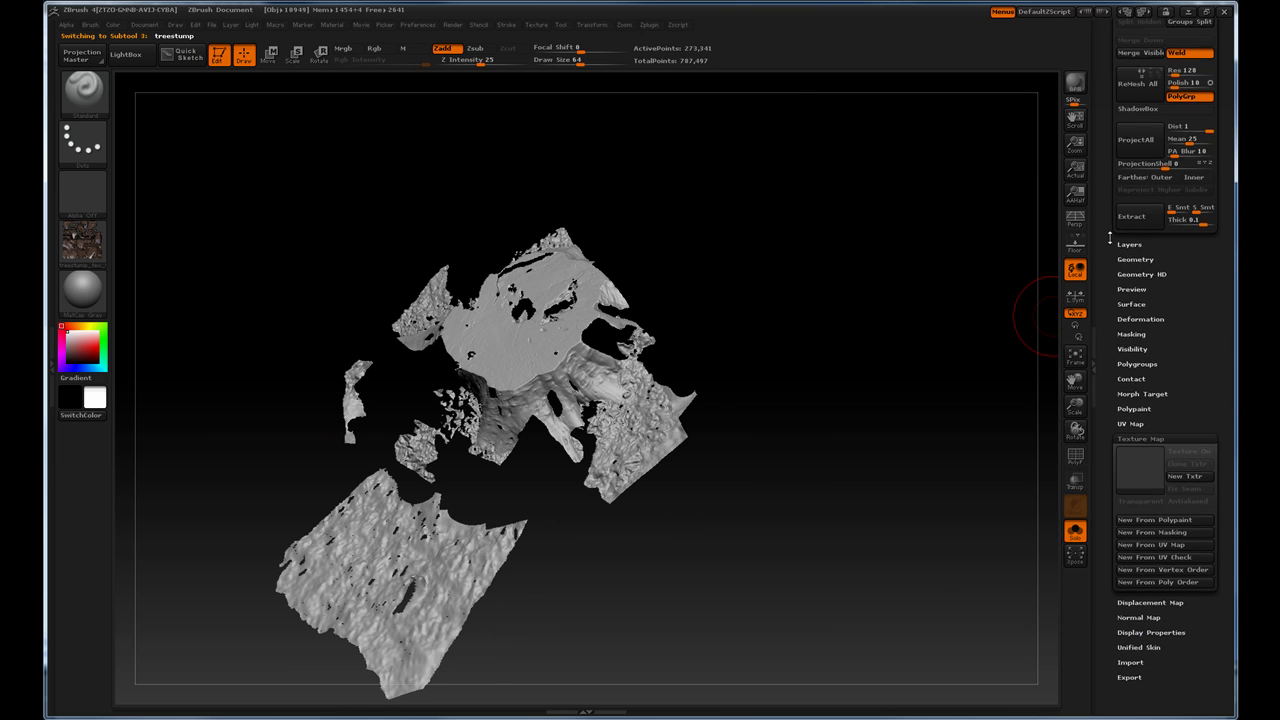
pyautogui.scroll(-1, 1125, 300)
pyautogui.click(1140, 430)
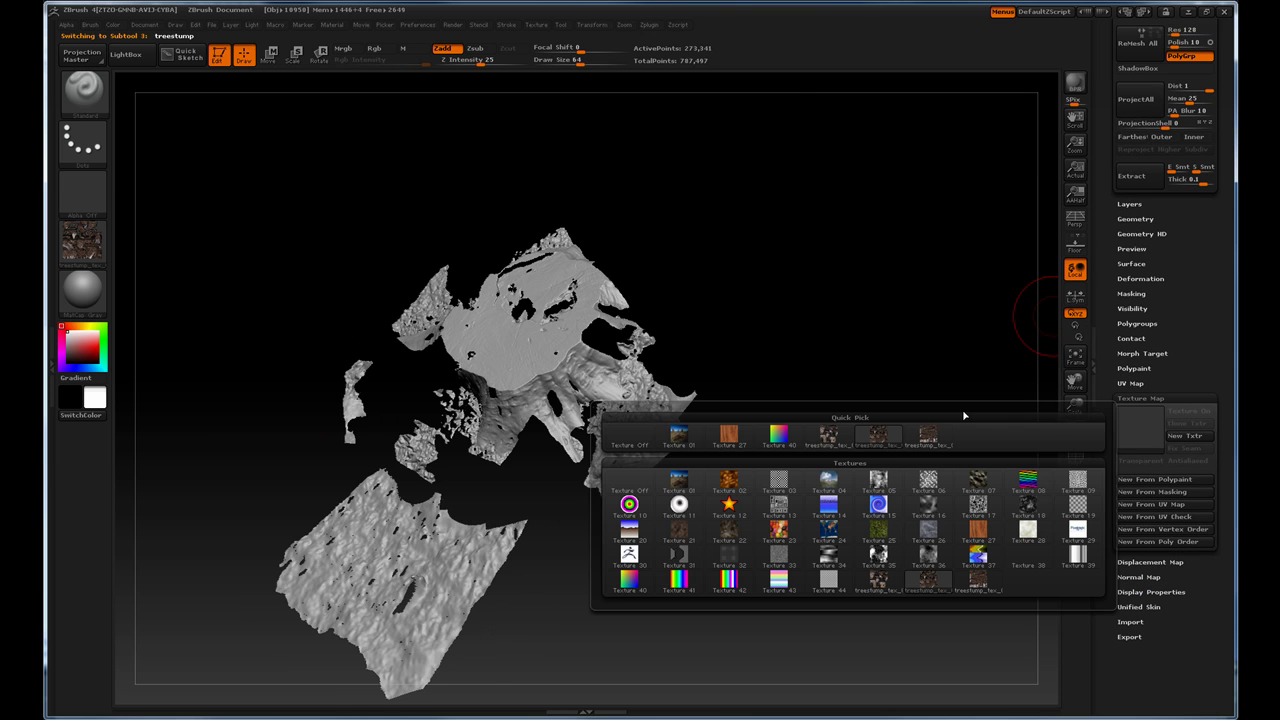
pyautogui.click(835, 437)
pyautogui.moveTo(834, 377); pyautogui.dragTo(550, 337)
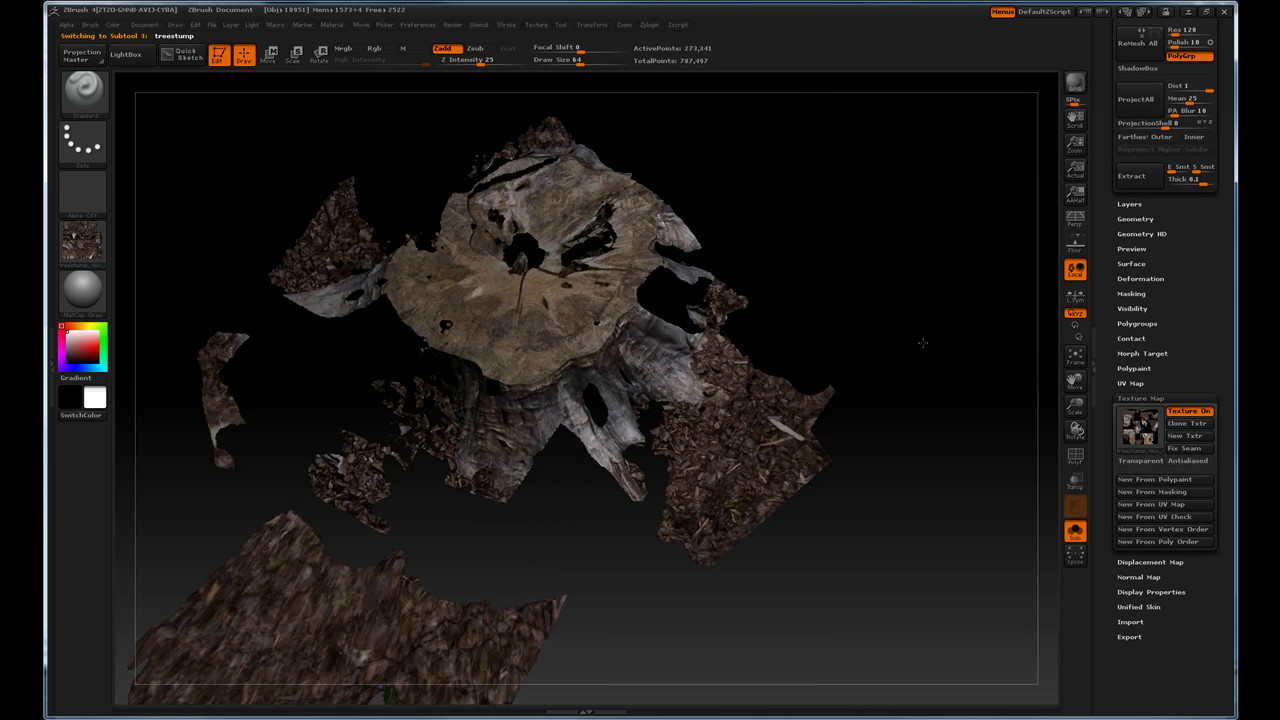
pyautogui.moveTo(911, 354); pyautogui.dragTo(920, 329)
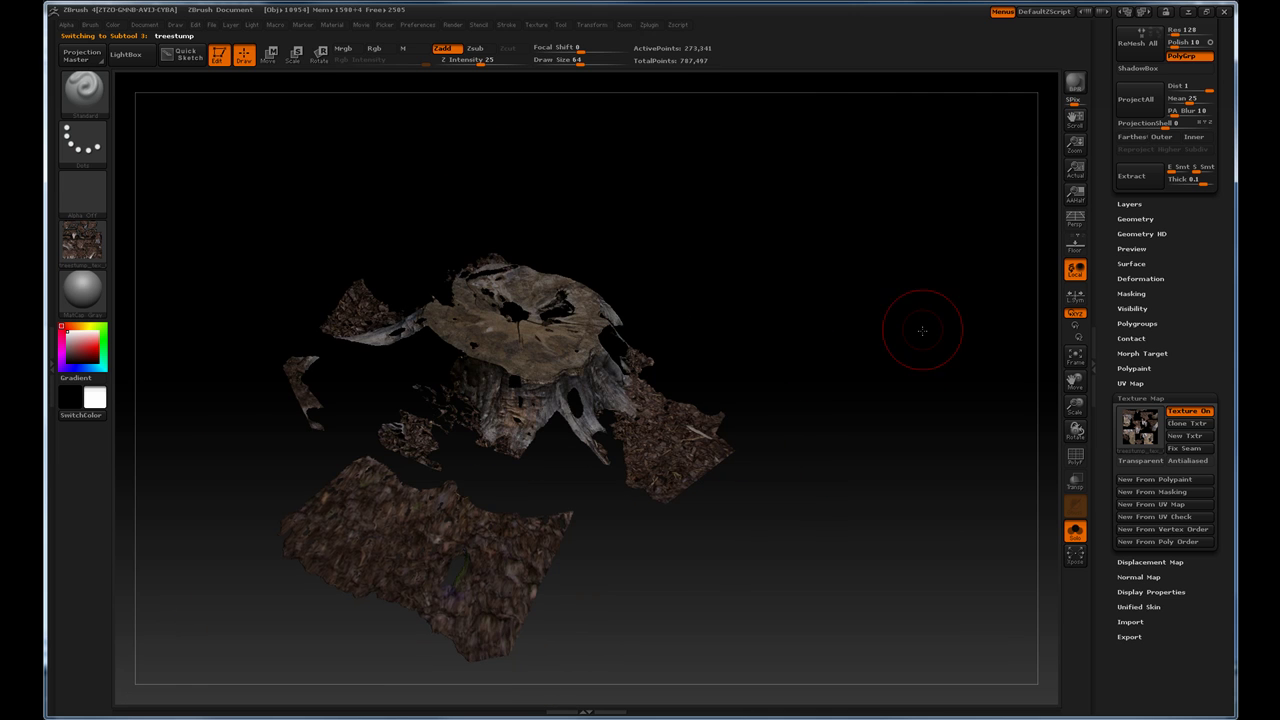
# - Turn off Solo and orbit around the complete coloured stump-and-ground scan
pyautogui.click(1073, 530)
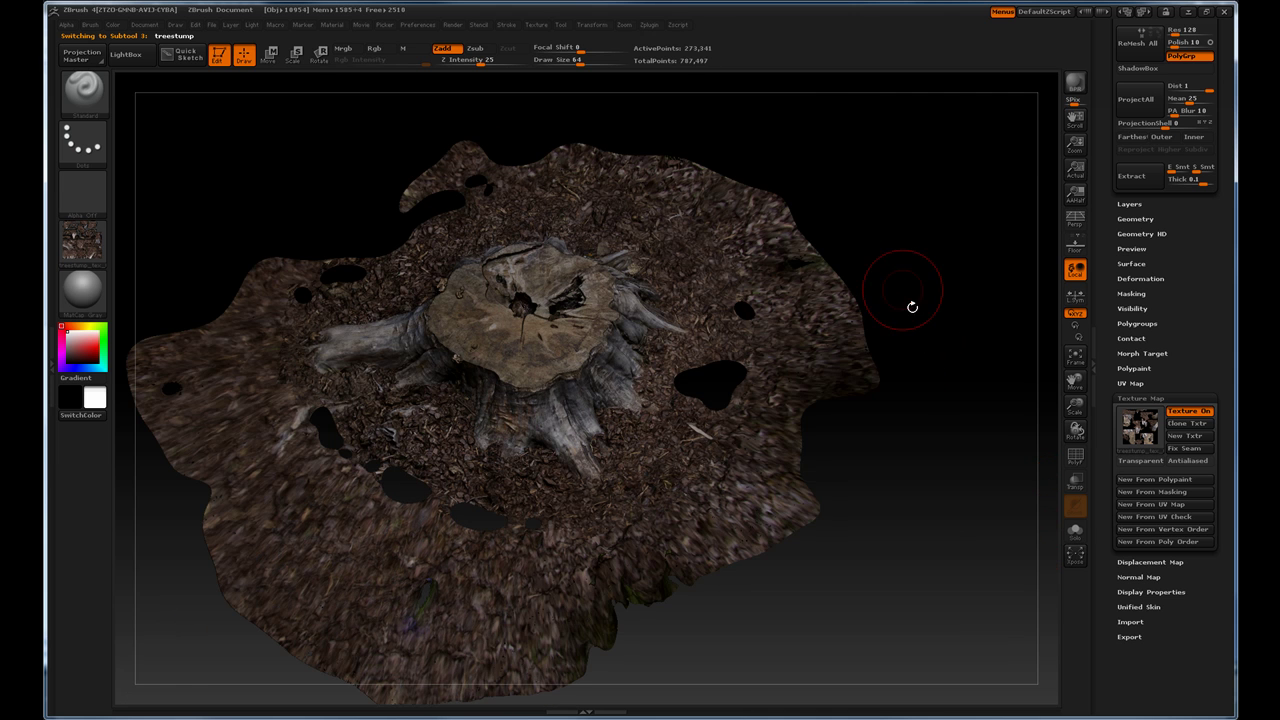
pyautogui.moveTo(909, 300)
pyautogui.mouseDown()
pyautogui.moveTo(951, 449)
pyautogui.moveTo(947, 403)
pyautogui.mouseUp()
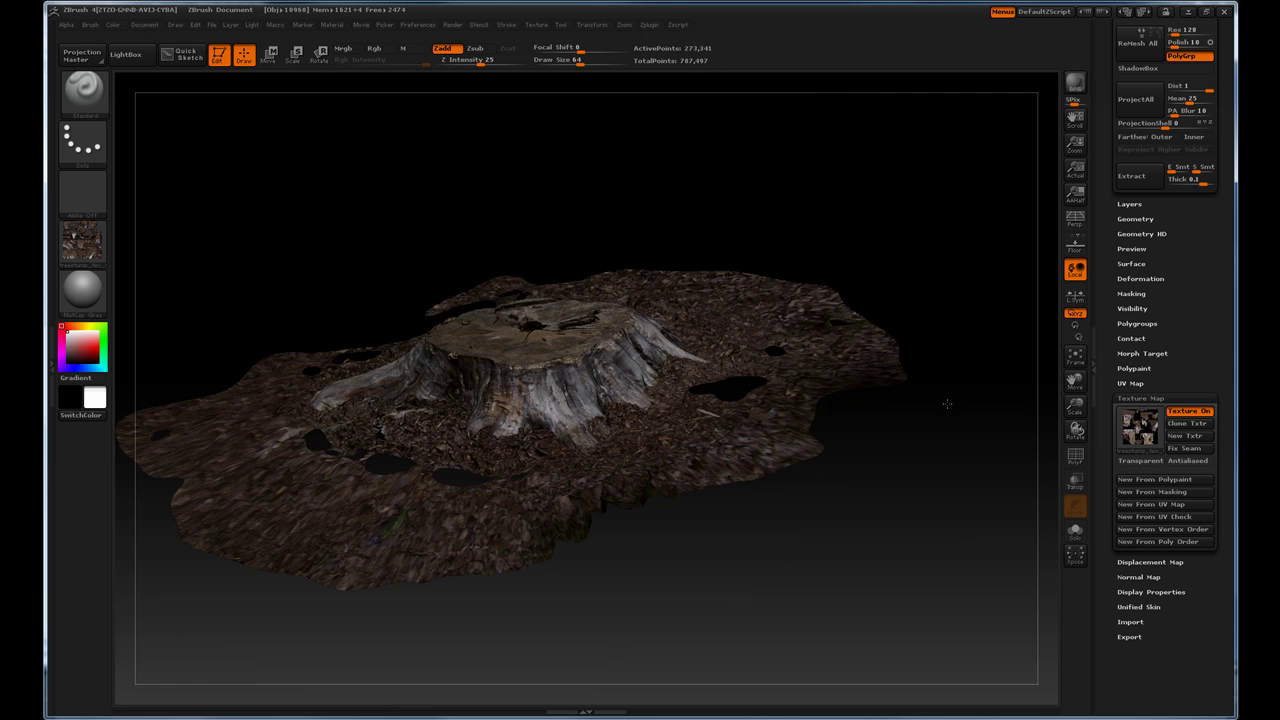
pyautogui.moveTo(946, 477)
pyautogui.mouseDown()
pyautogui.moveTo(951, 420)
pyautogui.moveTo(851, 283)
pyautogui.moveTo(830, 200)
pyautogui.mouseUp()
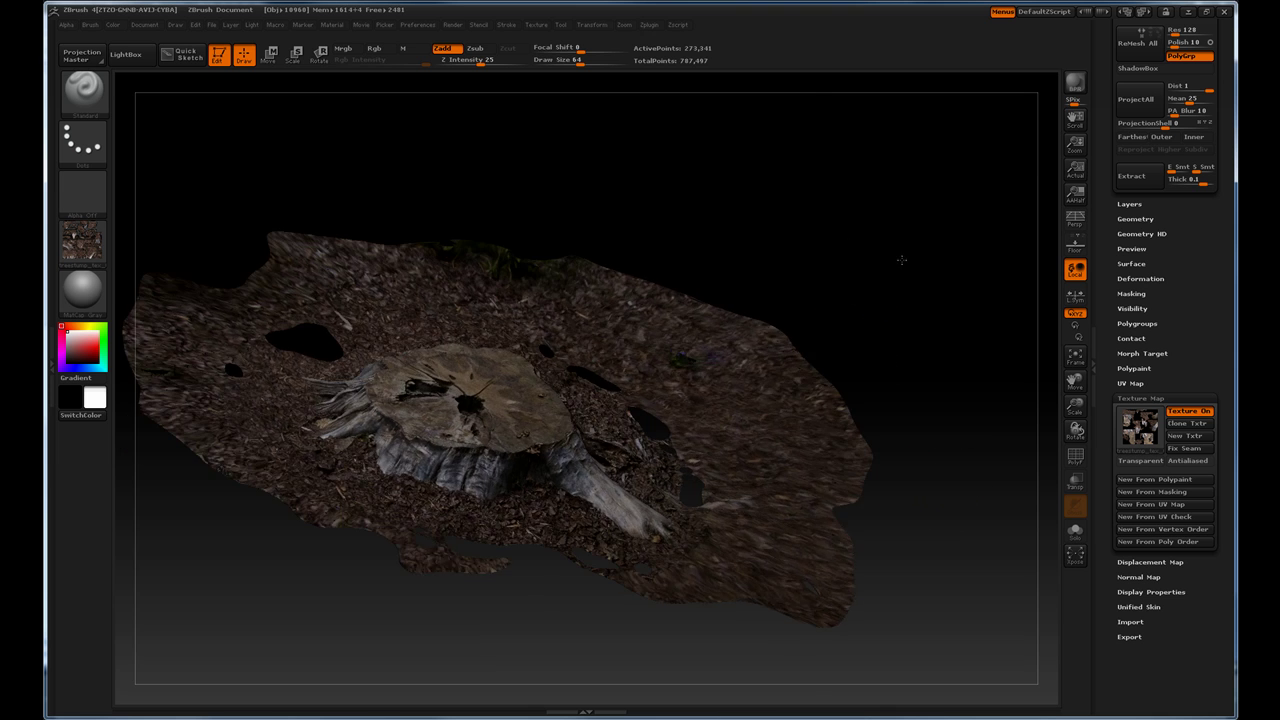
pyautogui.moveTo(936, 440); pyautogui.dragTo(1040, 310)
pyautogui.scroll(10, 1112, 295)
pyautogui.scroll(-2, 1112, 295)
pyautogui.scroll(-2, 1112, 295)
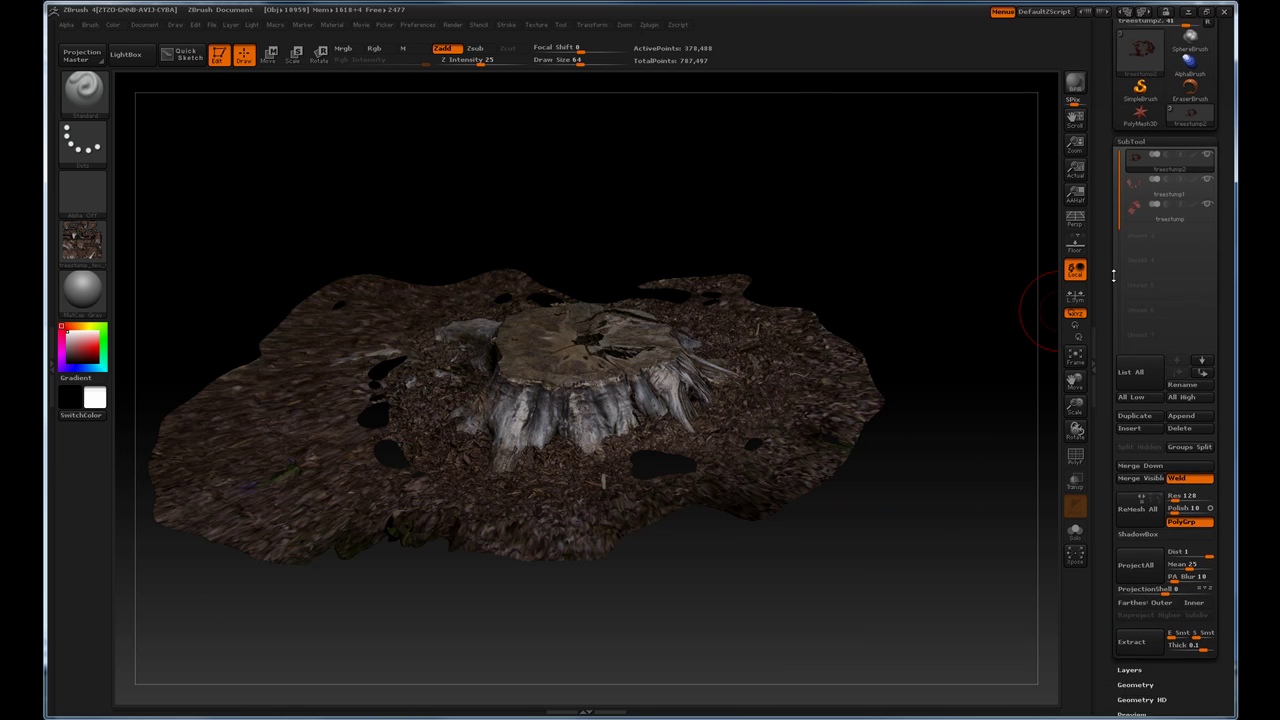
pyautogui.scroll(-2, 1112, 260)
pyautogui.scroll(-3, 1111, 225)
pyautogui.scroll(-3, 1110, 192)
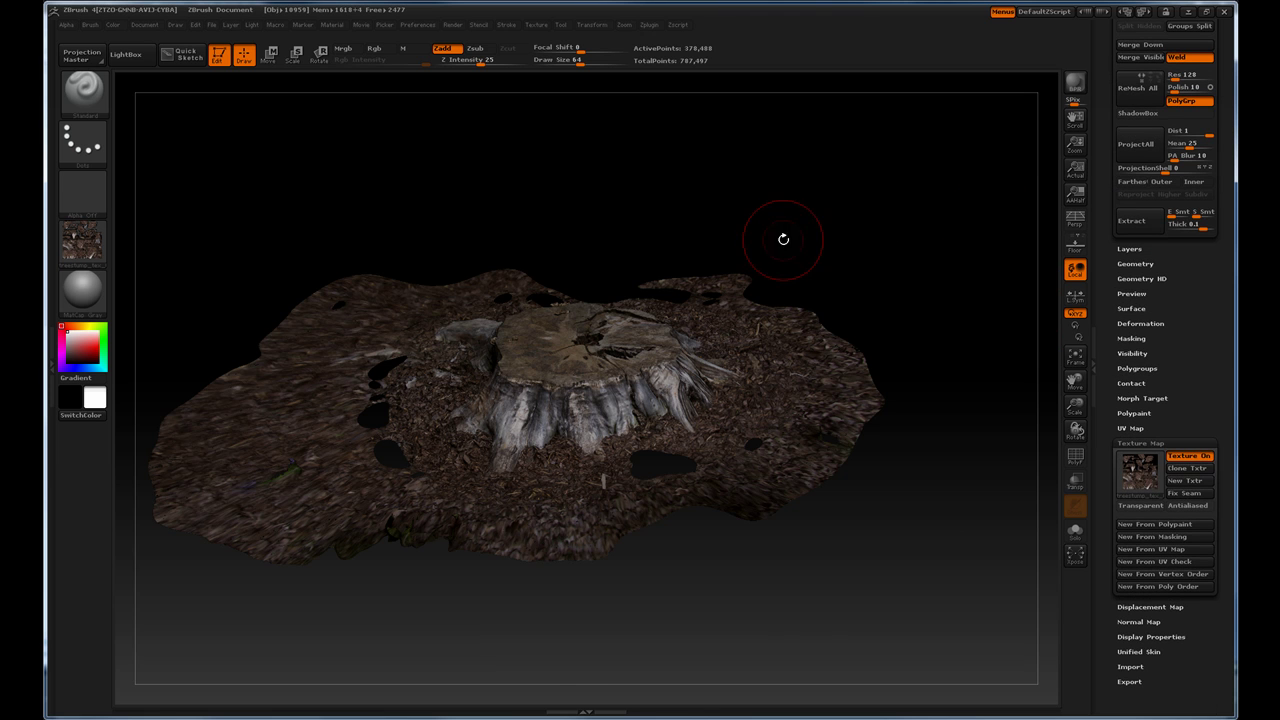
pyautogui.moveTo(790, 225); pyautogui.dragTo(517, 445)
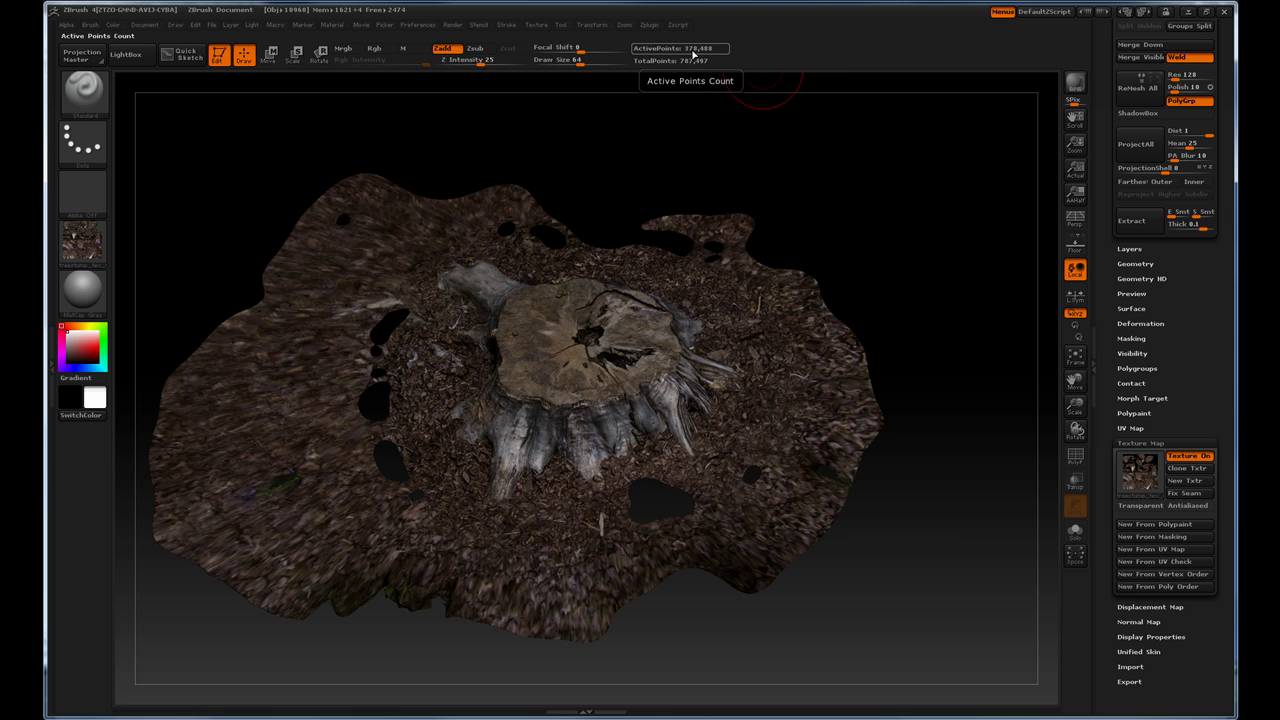
pyautogui.moveTo(1104, 139); pyautogui.dragTo(1131, 424)
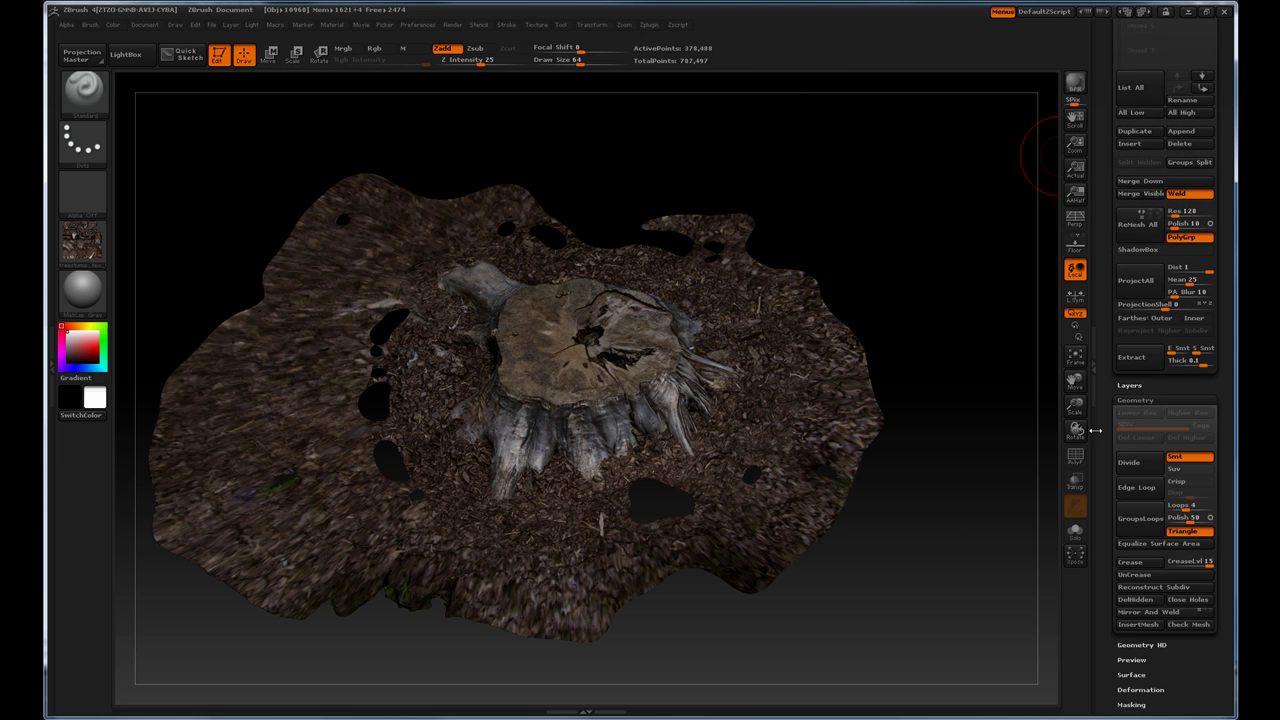
# - Open the Geometry settings and solo the treestump subtool, orbiting to view it
pyautogui.click(1137, 400)
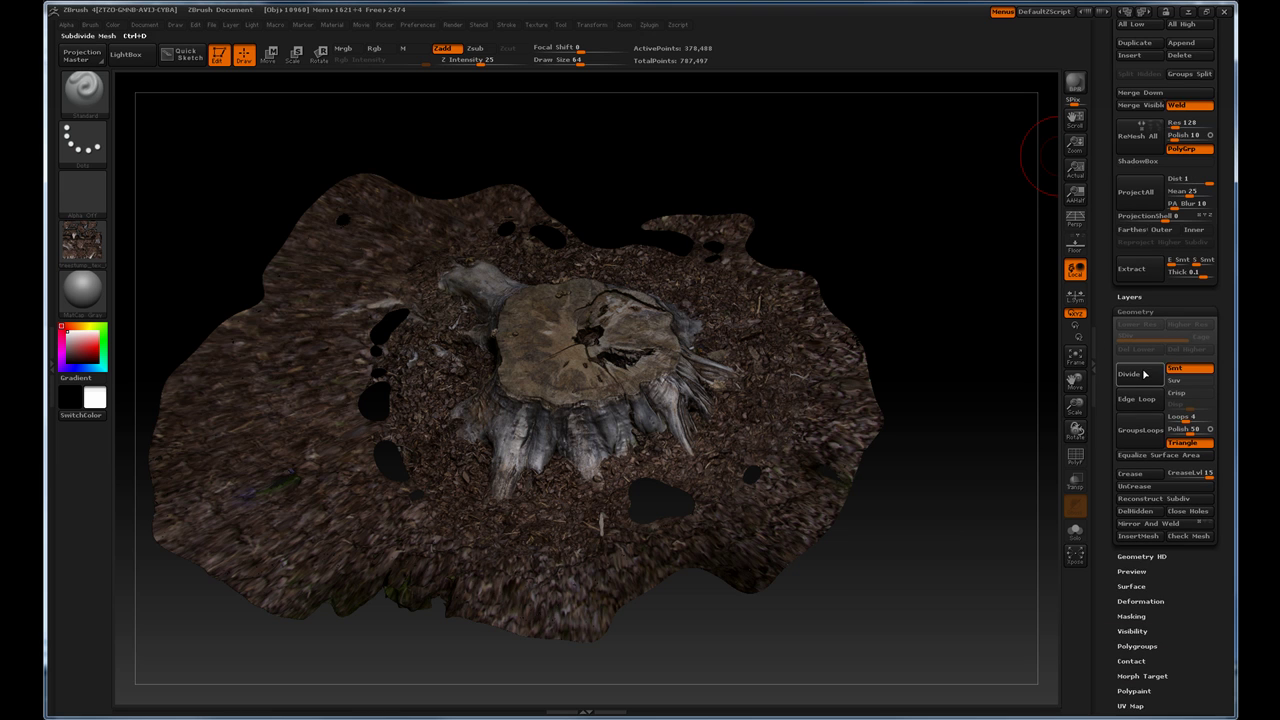
pyautogui.click(1075, 530)
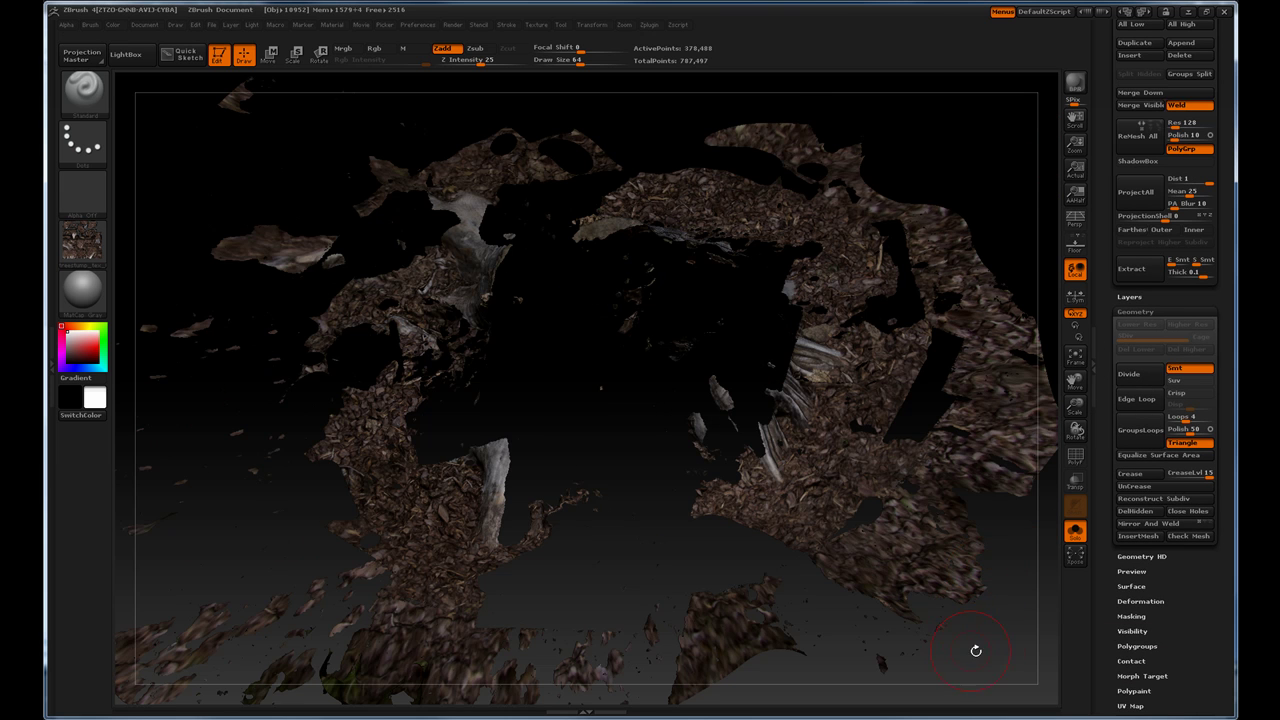
pyautogui.moveTo(976, 651); pyautogui.dragTo(1040, 500)
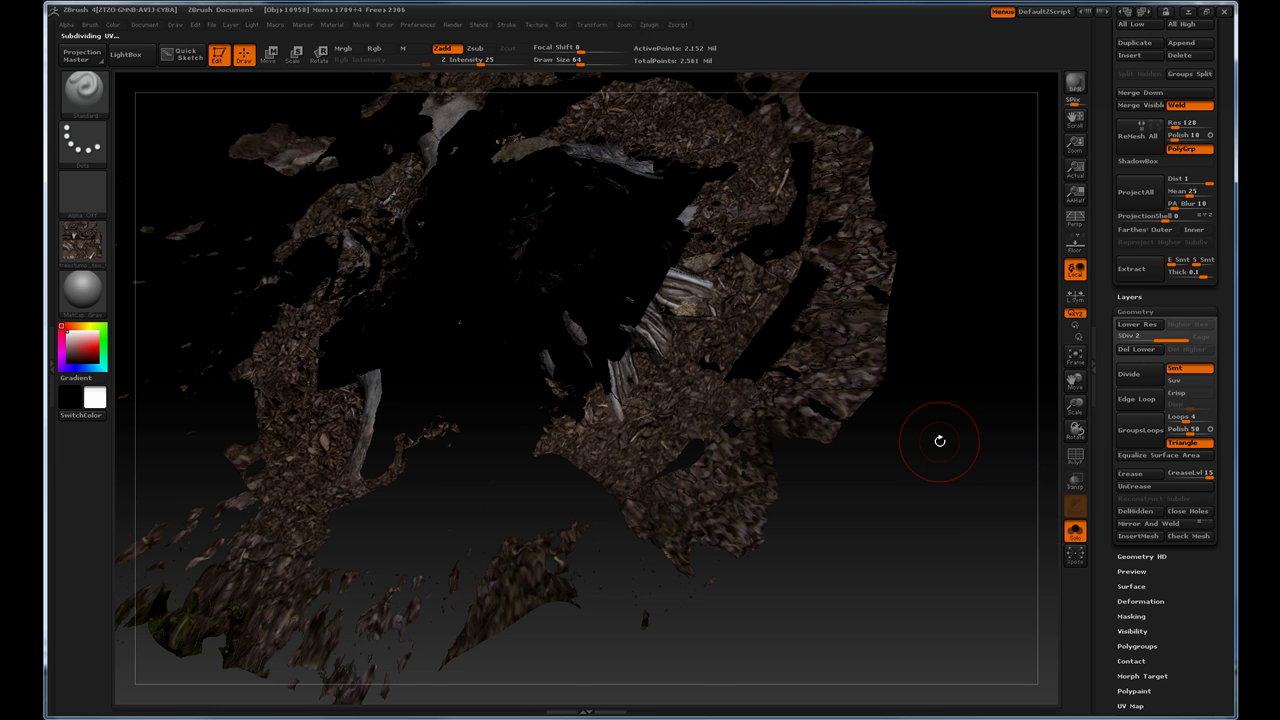
pyautogui.moveTo(940, 441)
pyautogui.mouseDown()
pyautogui.moveTo(945, 493)
pyautogui.moveTo(900, 543)
pyautogui.mouseUp()
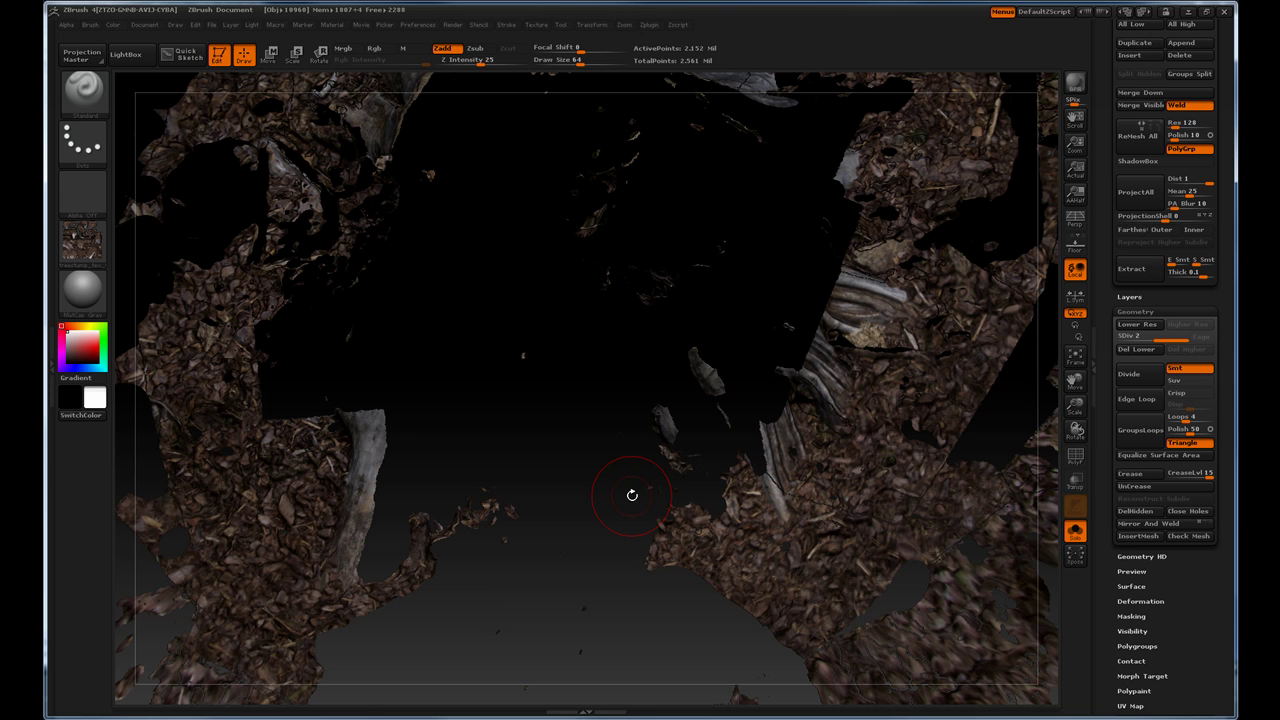
# - Undo the smoothed subdivision to return to original resolution, then zoom out
pyautogui.press('b')
pyautogui.press('p')
pyautogui.press('l')
pyautogui.hotkey('shift', 'd')
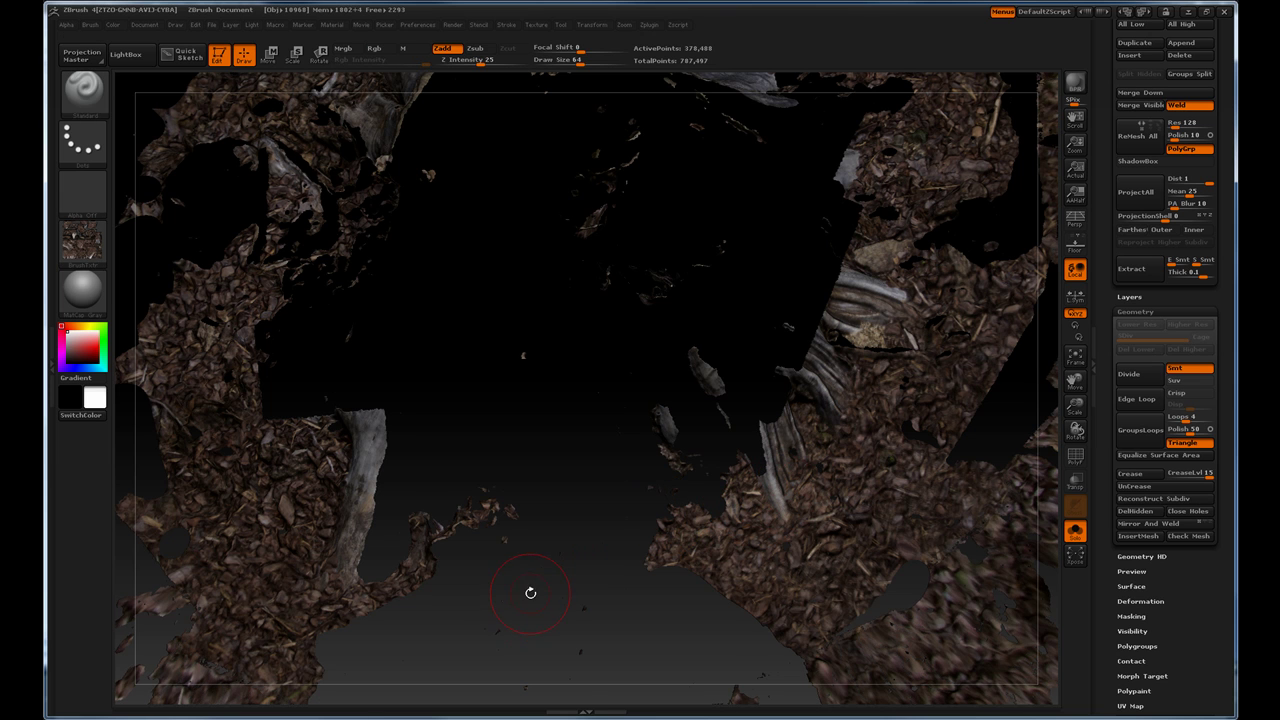
pyautogui.moveTo(529, 591); pyautogui.dragTo(520, 463)
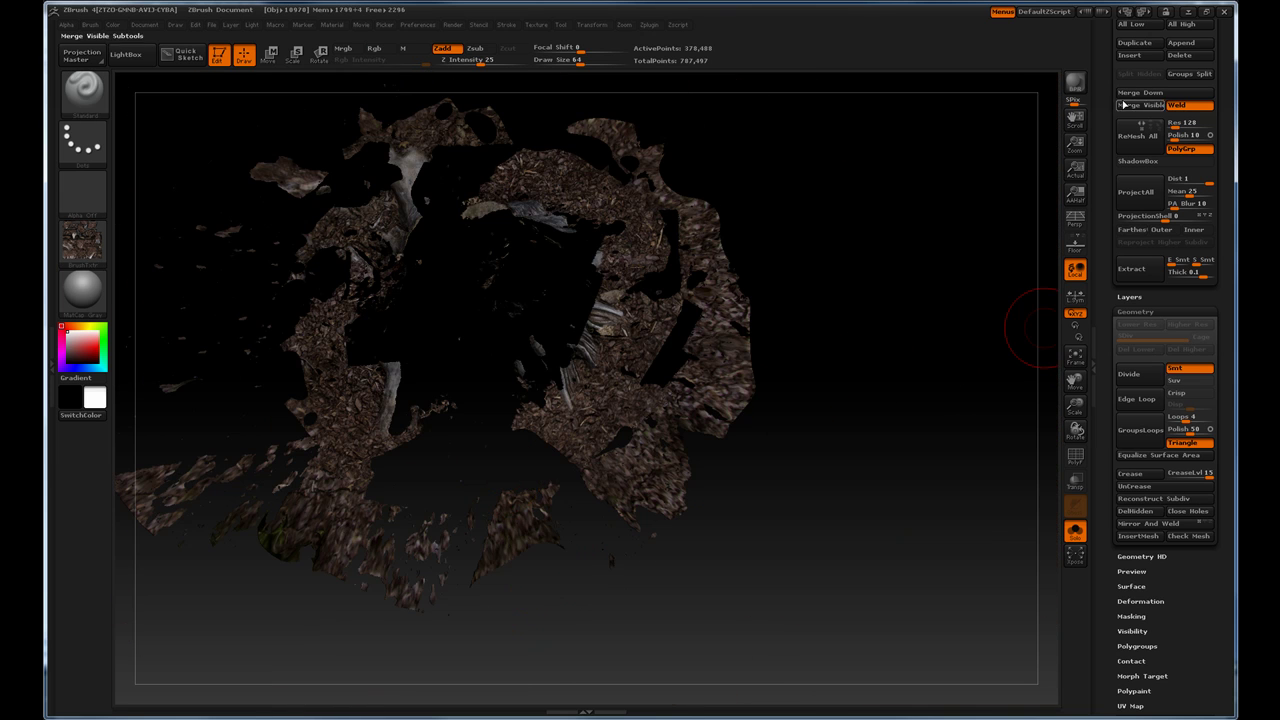
# - Orbit the isolated stump, then divide it once with Smt off to about 2.15 million points
pyautogui.moveTo(1101, 67); pyautogui.dragTo(1110, 177)
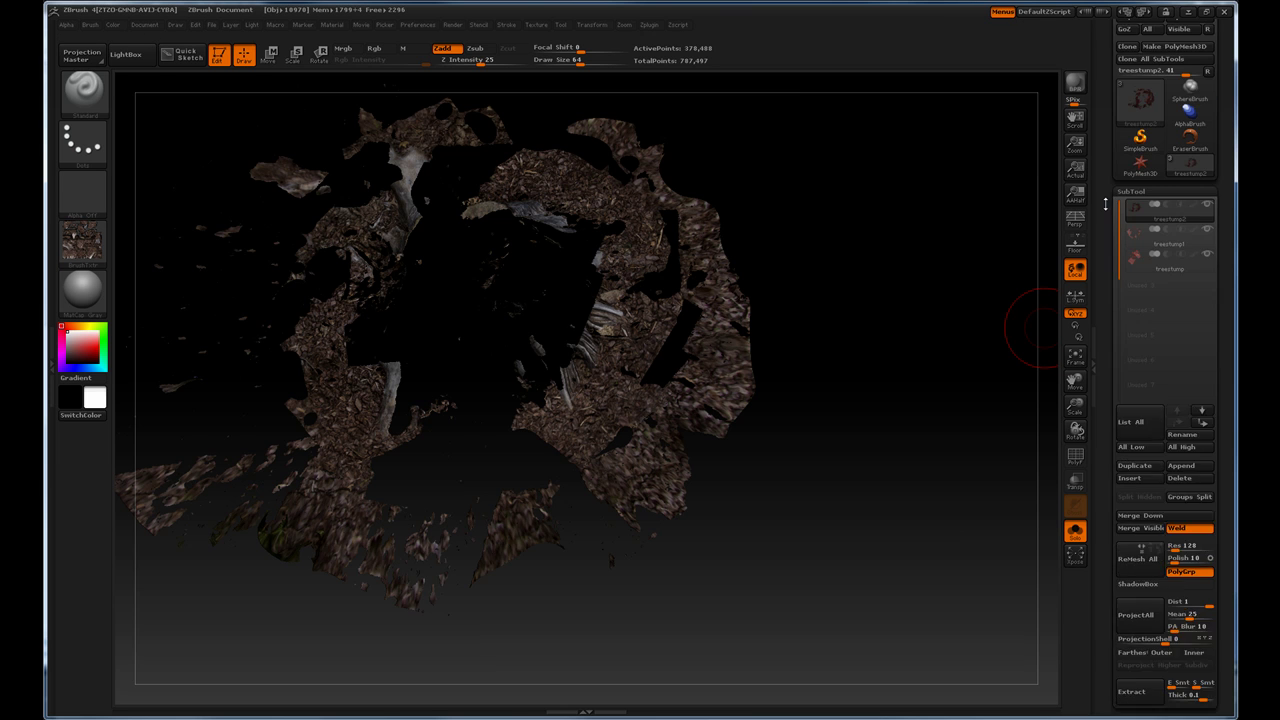
pyautogui.moveTo(1101, 283); pyautogui.dragTo(1100, 140)
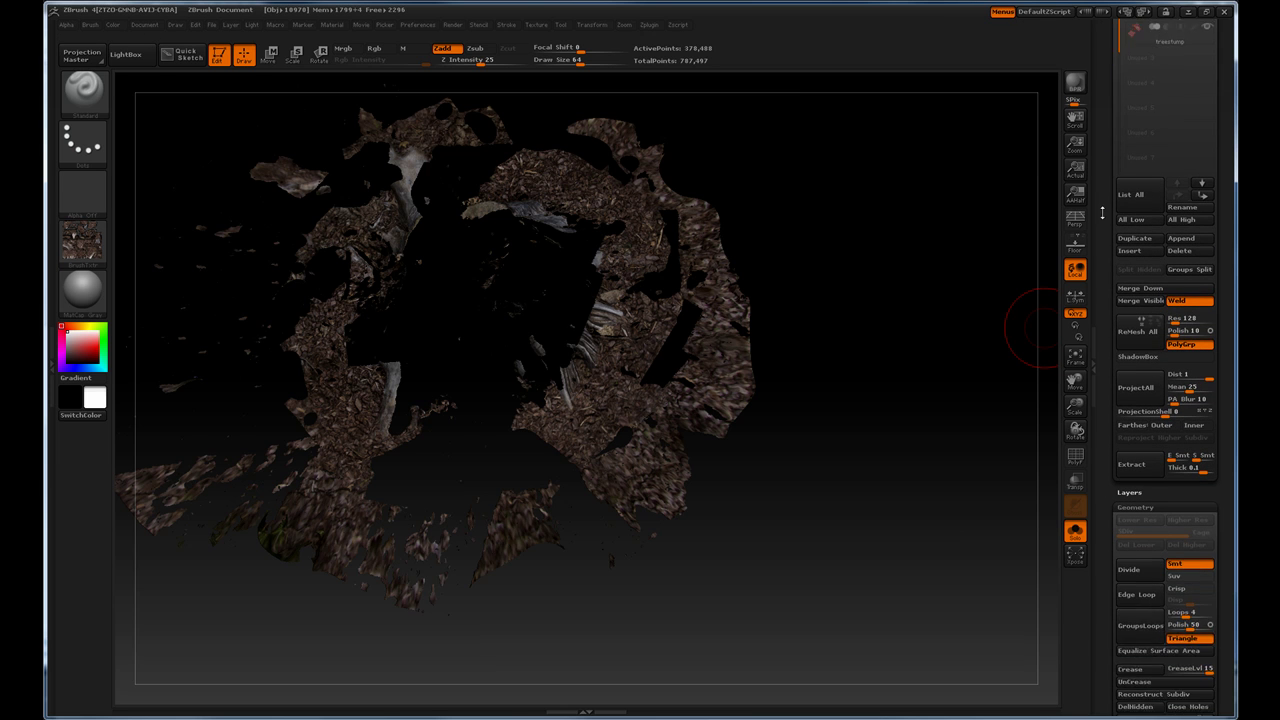
pyautogui.moveTo(955, 336)
pyautogui.mouseDown()
pyautogui.moveTo(979, 403)
pyautogui.moveTo(883, 443)
pyautogui.moveTo(909, 443)
pyautogui.mouseUp()
pyautogui.moveTo(930, 505); pyautogui.dragTo(1004, 545)
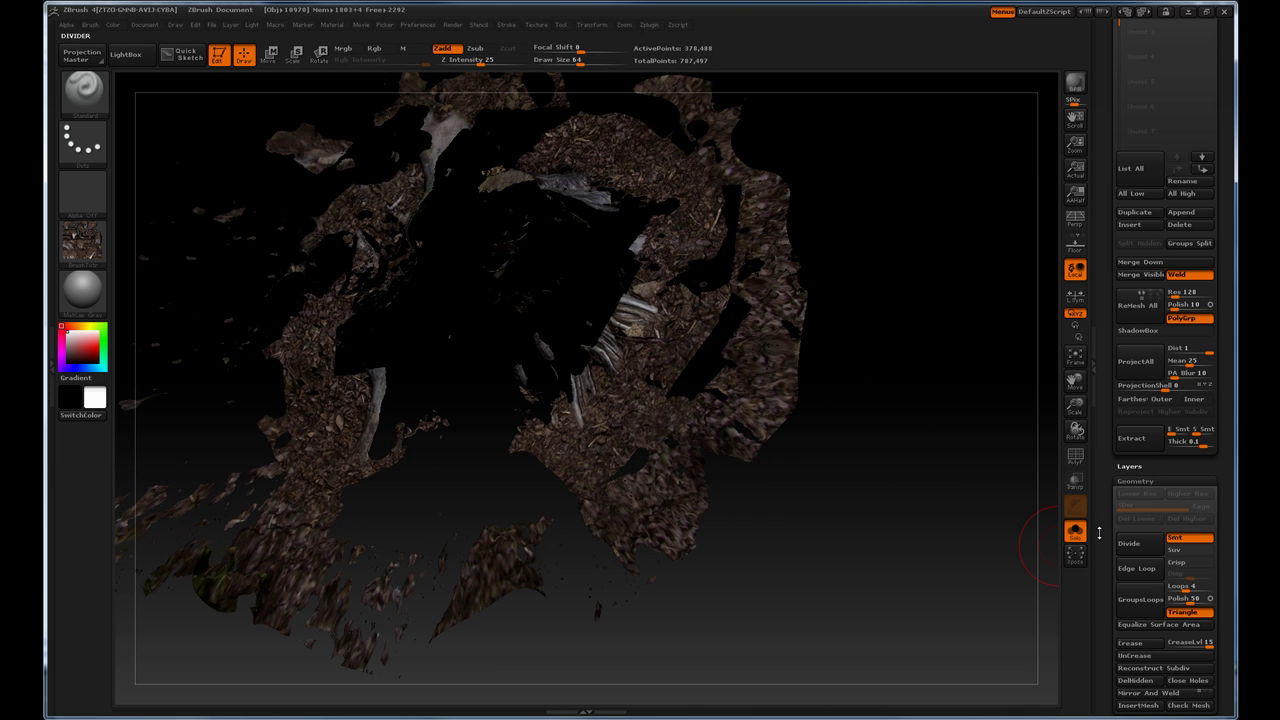
pyautogui.moveTo(1099, 533); pyautogui.dragTo(1099, 437)
pyautogui.moveTo(986, 457); pyautogui.dragTo(994, 473)
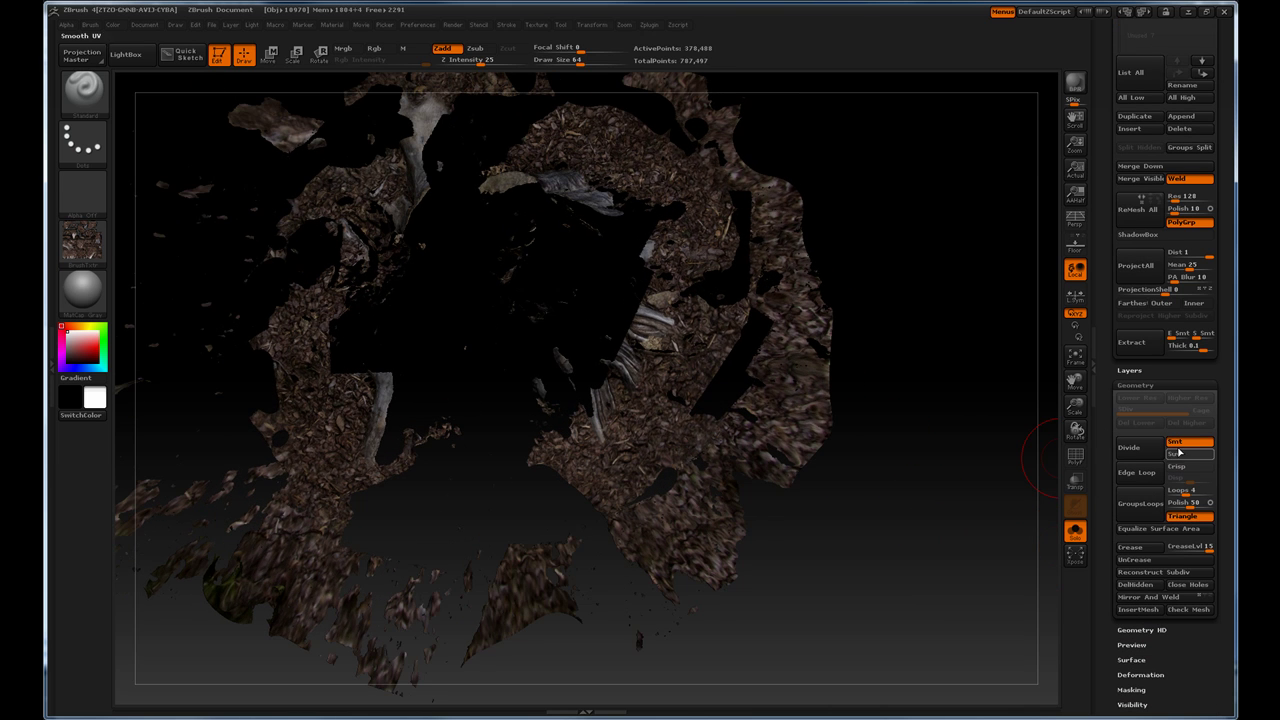
pyautogui.click(1181, 444)
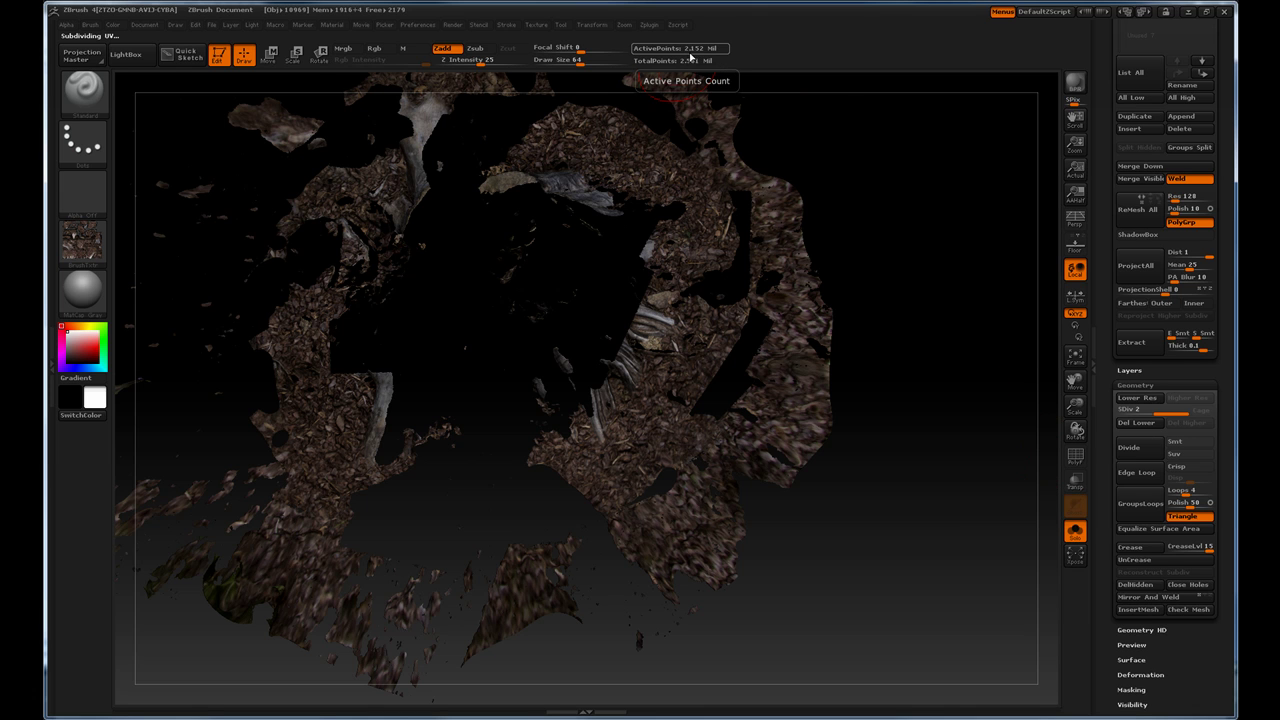
pyautogui.scroll(3, 1115, 196)
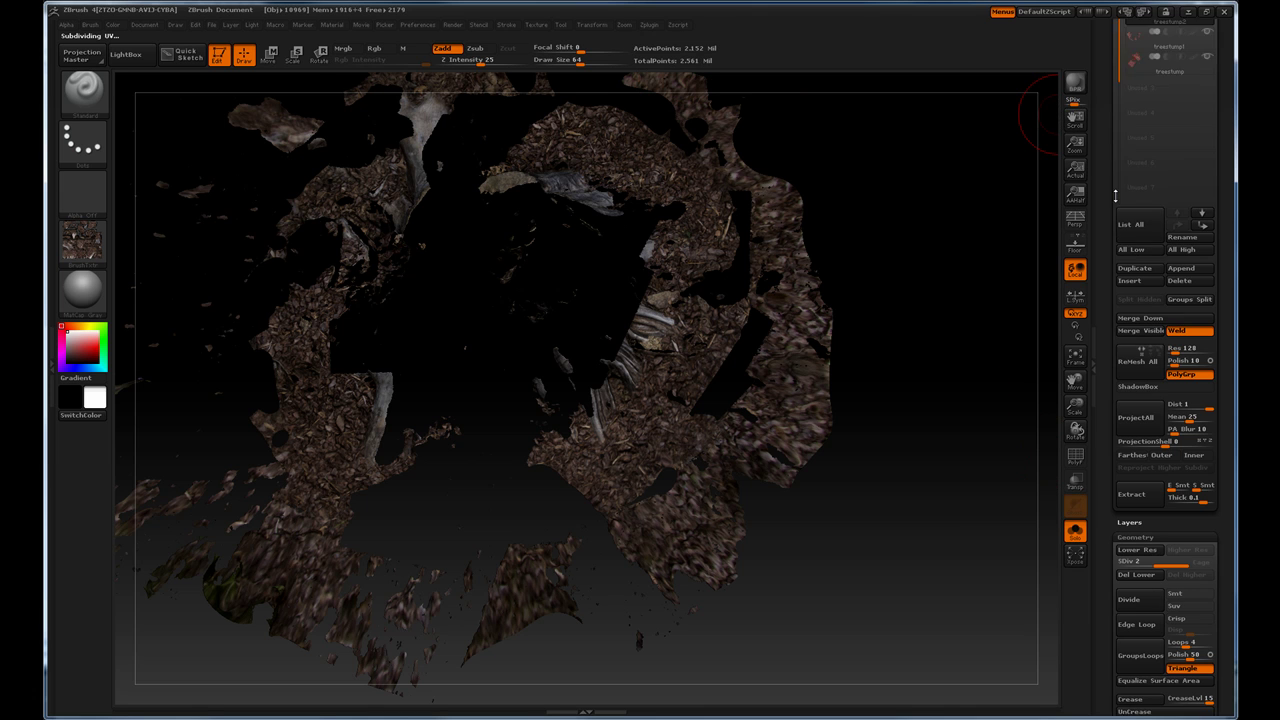
pyautogui.scroll(4, 1115, 196)
# - Select treestump1 and subdivide it one level without smoothing
pyautogui.click(1160, 240)
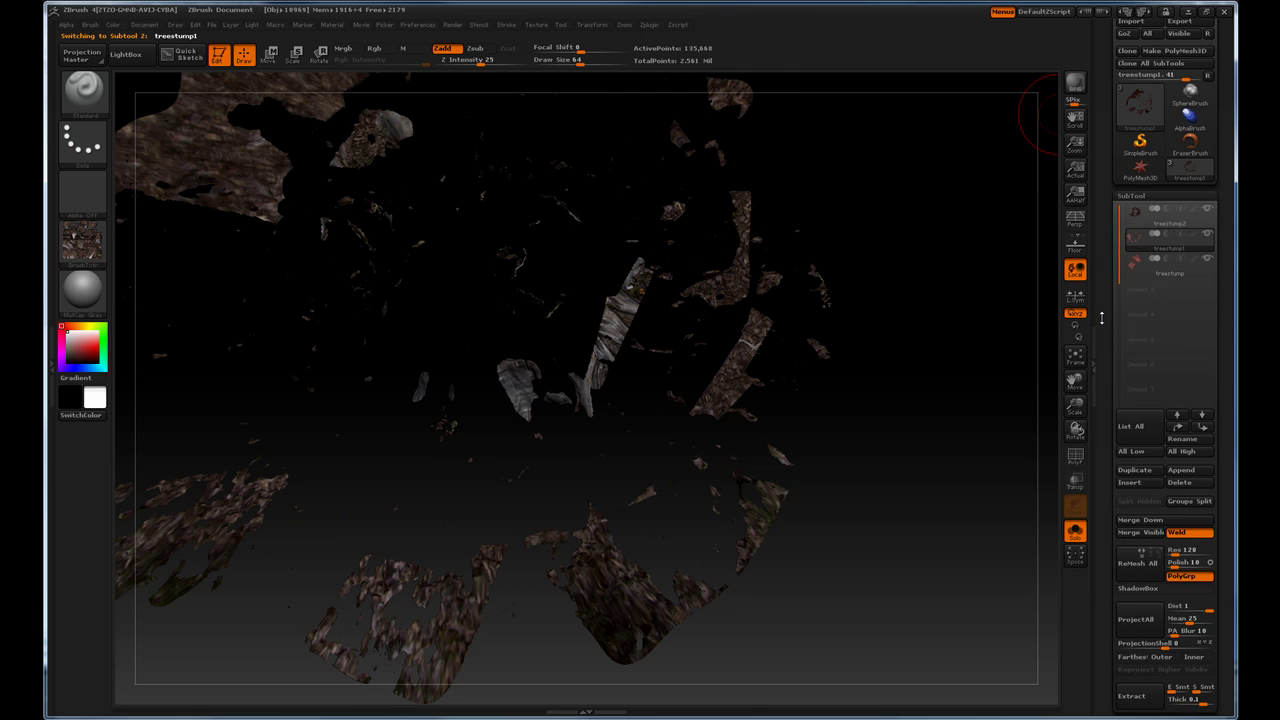
pyautogui.scroll(-6, 1099, 322)
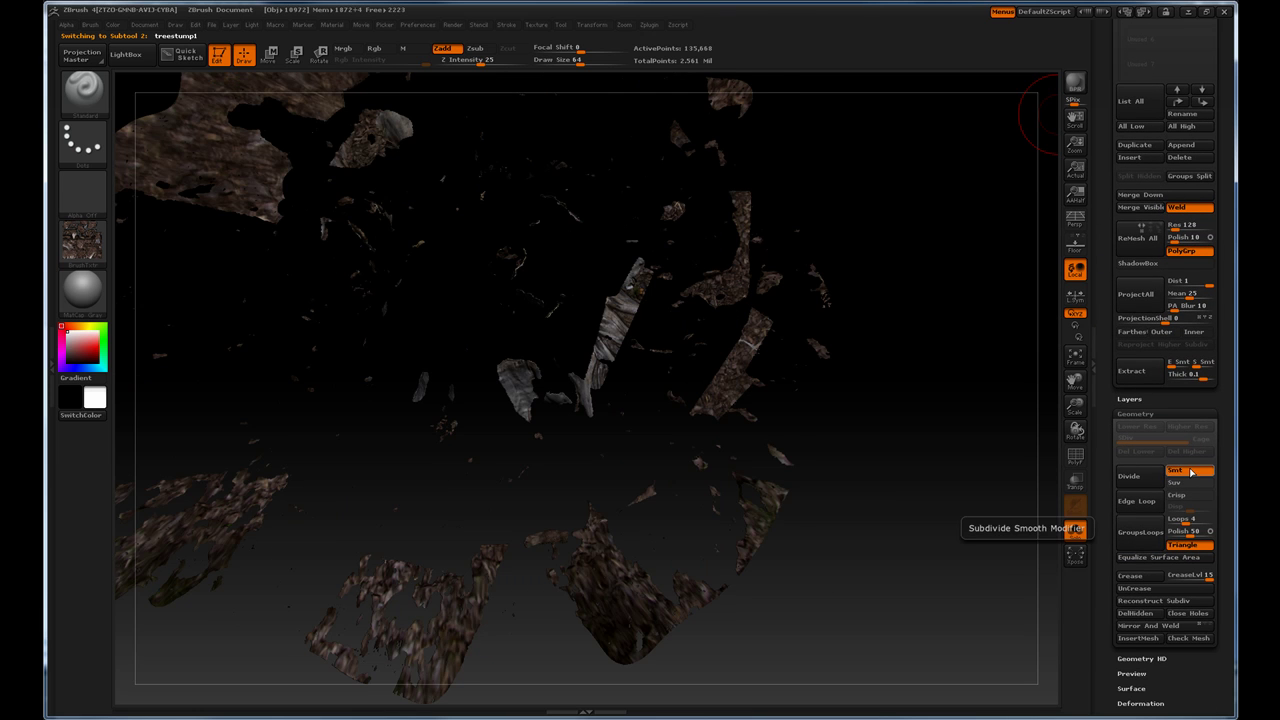
pyautogui.click(1147, 479)
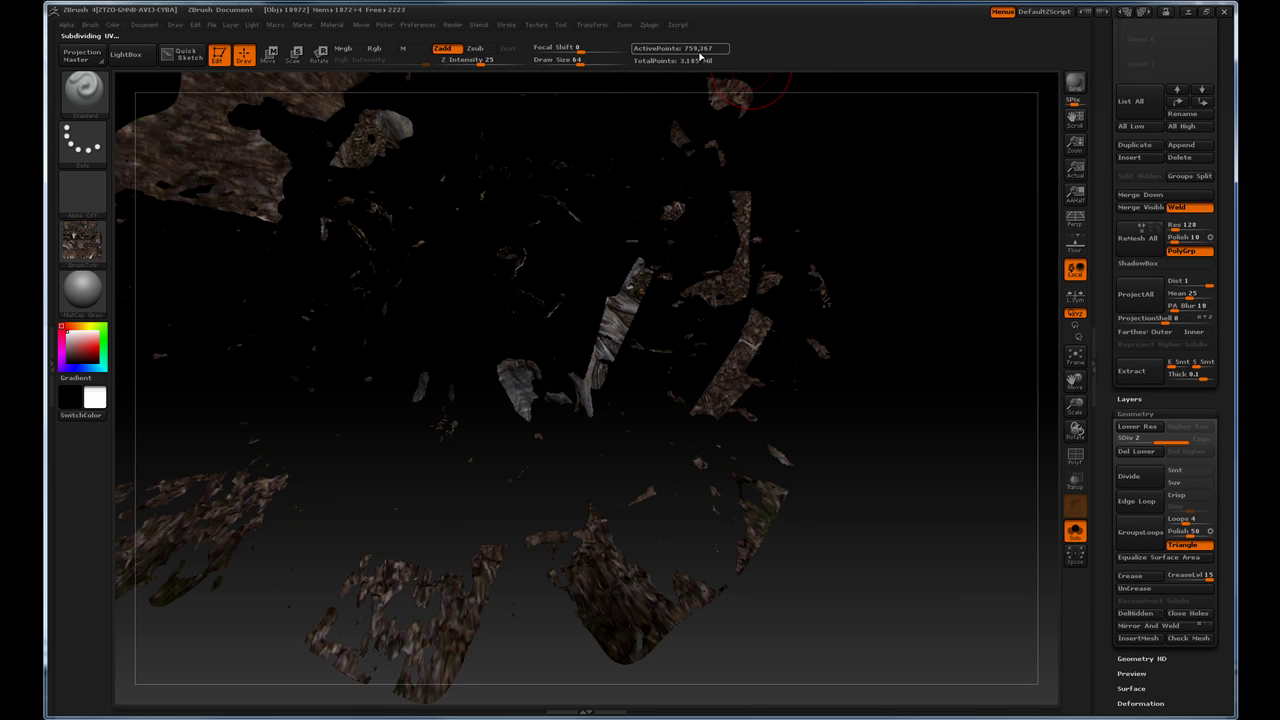
pyautogui.scroll(3, 1170, 300)
pyautogui.scroll(4, 1175, 305)
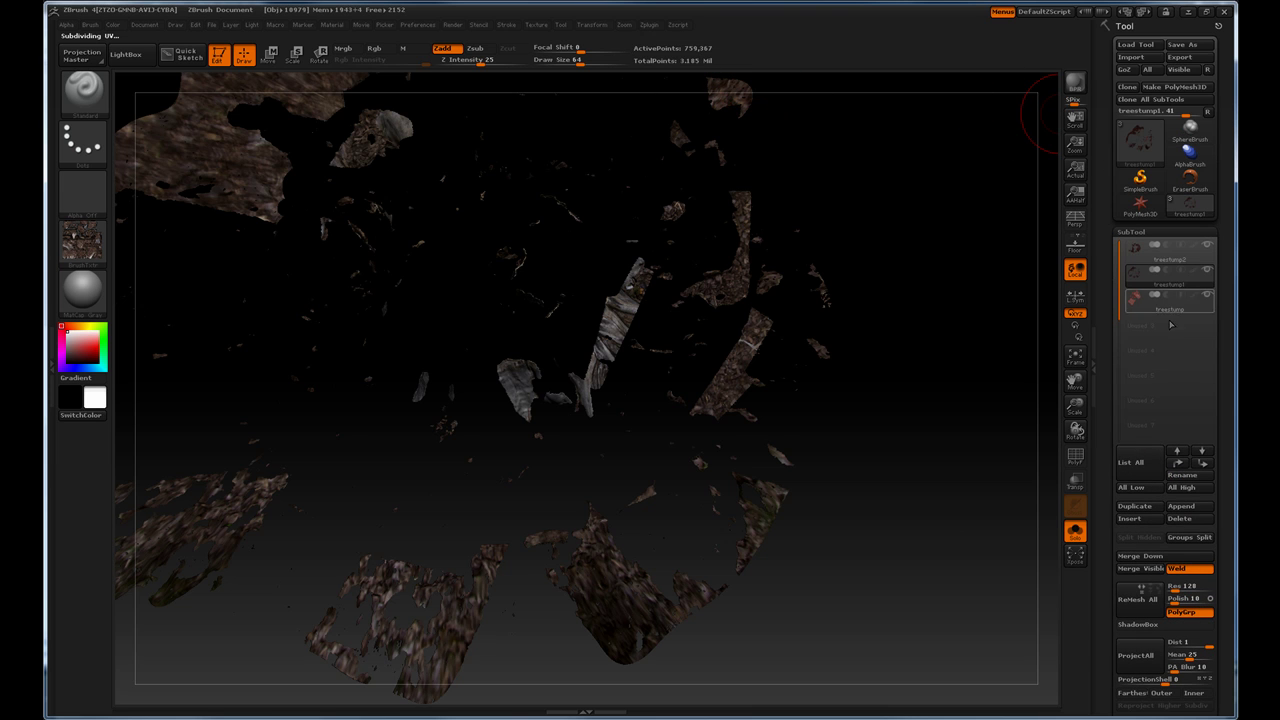
# - Select the treestump subtool, switch Smt off and divide it one level
pyautogui.click(1168, 310)
pyautogui.scroll(-4, 1110, 325)
pyautogui.scroll(-4, 1115, 250)
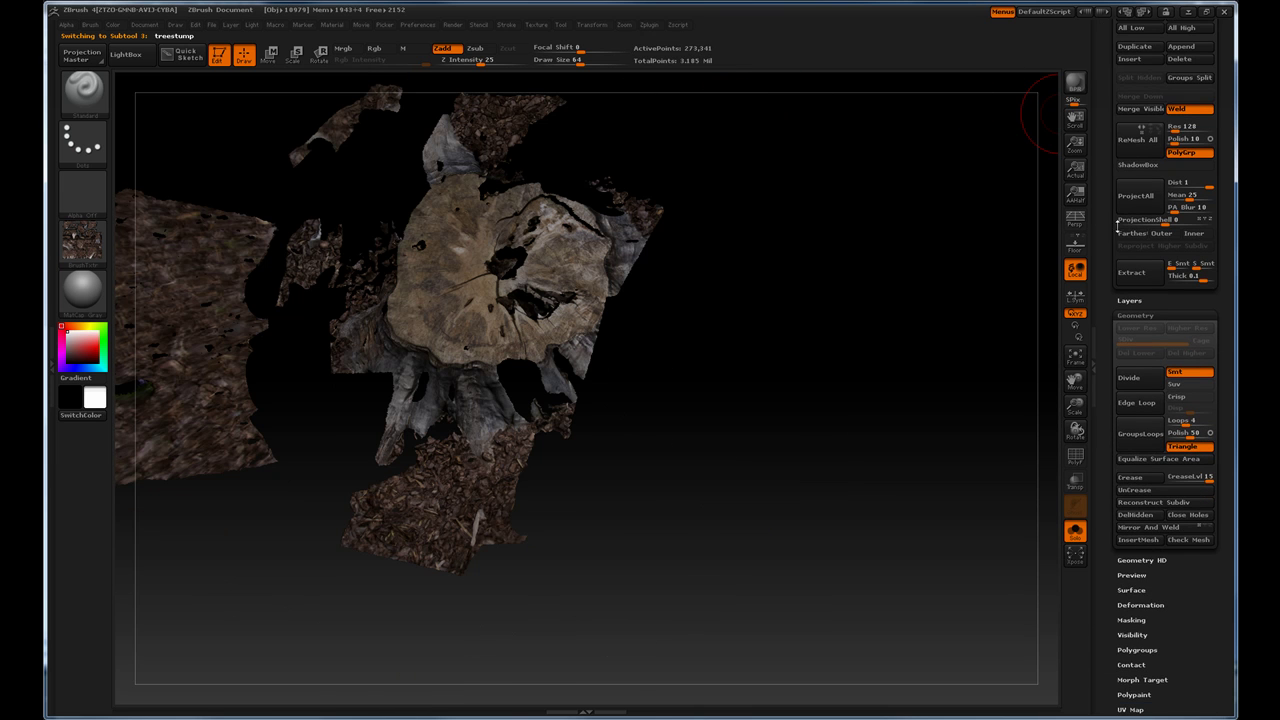
pyautogui.click(1178, 373)
pyautogui.click(1137, 378)
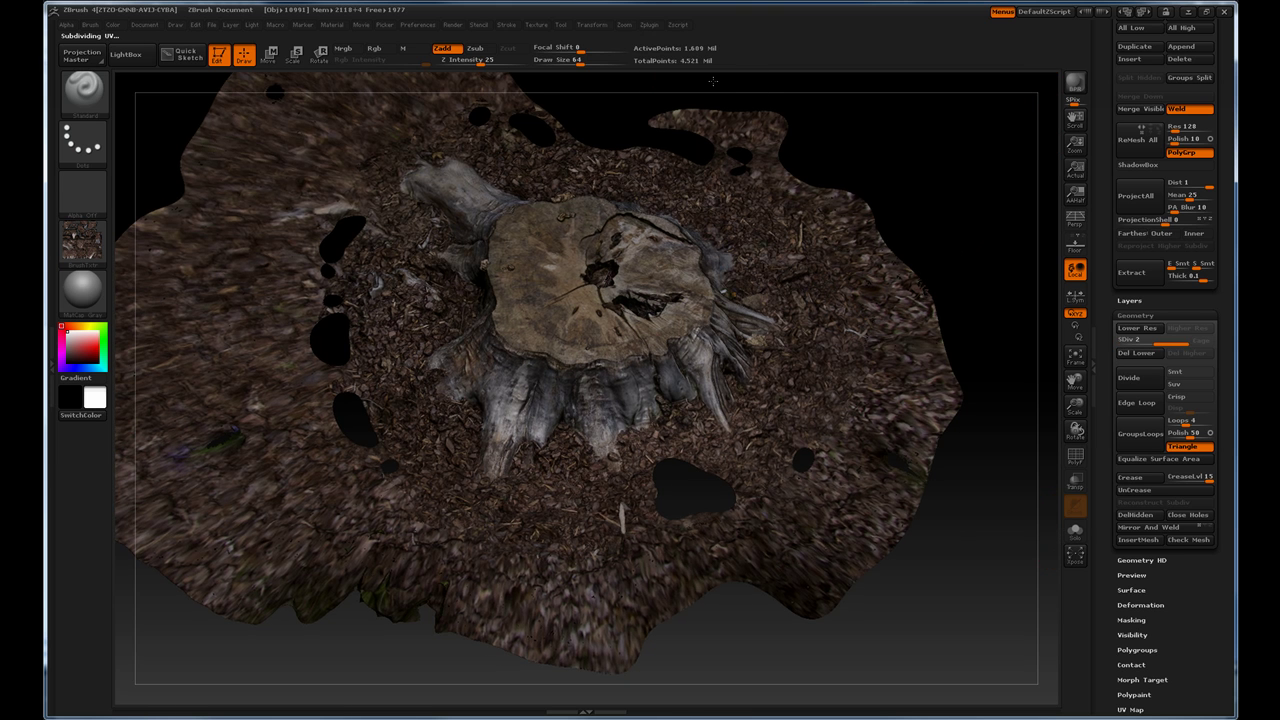
# - Orbit around the level-two stump and expand Tool > Texture Map to view its texture
pyautogui.moveTo(959, 259); pyautogui.dragTo(726, 100)
pyautogui.moveTo(961, 244)
pyautogui.mouseDown()
pyautogui.moveTo(975, 175)
pyautogui.moveTo(949, 183)
pyautogui.moveTo(951, 237)
pyautogui.moveTo(957, 197)
pyautogui.mouseUp()
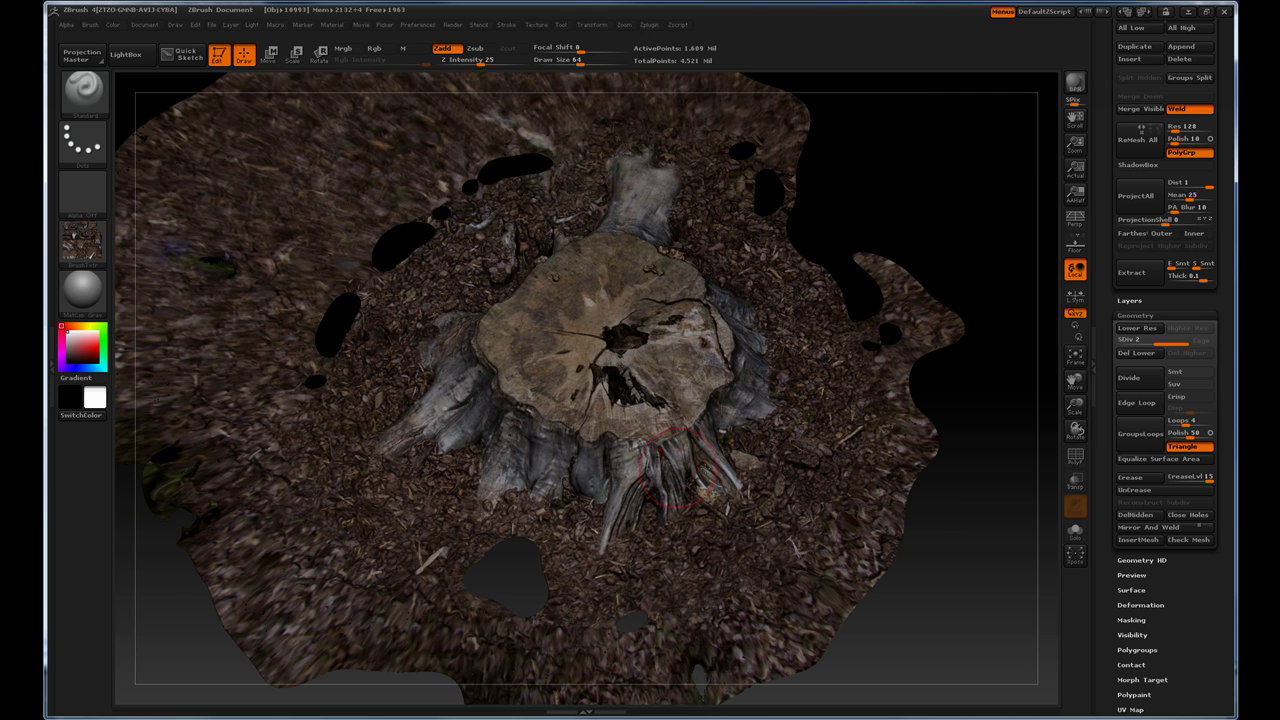
pyautogui.scroll(-5, 1150, 470)
pyautogui.click(1140, 333)
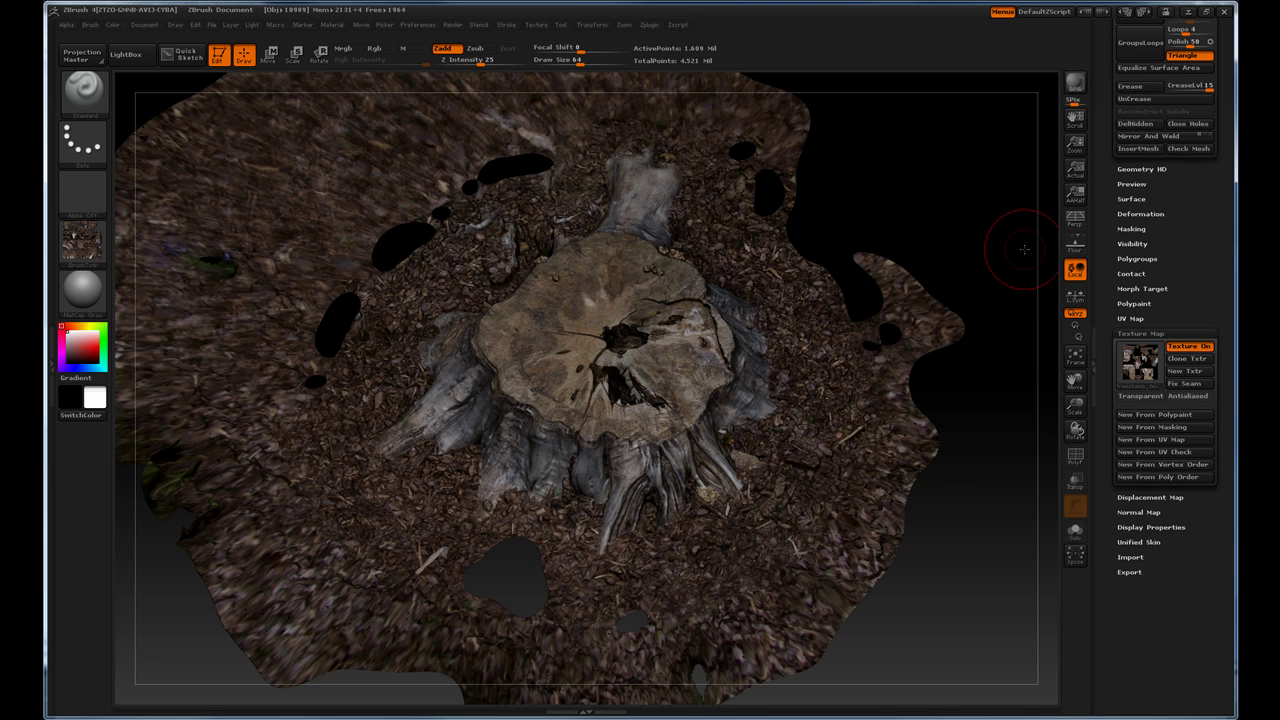
pyautogui.moveTo(1014, 243); pyautogui.dragTo(1024, 212)
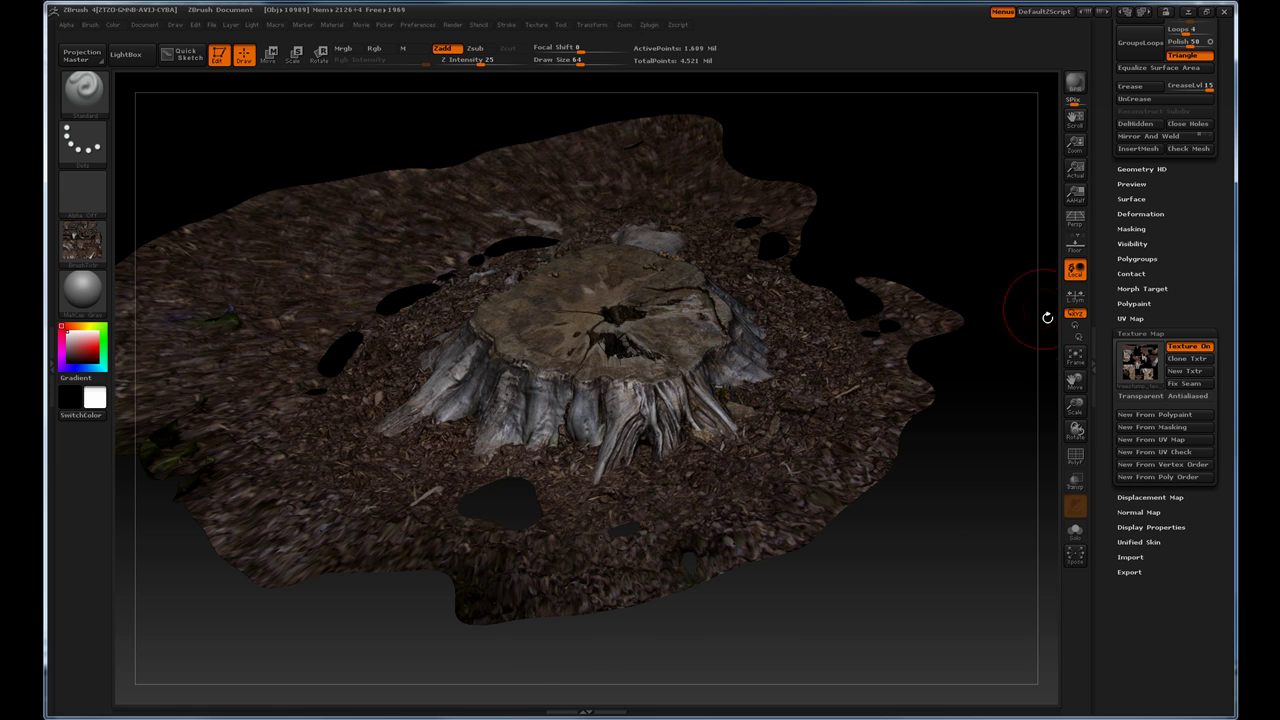
pyautogui.moveTo(1030, 300); pyautogui.dragTo(1017, 266)
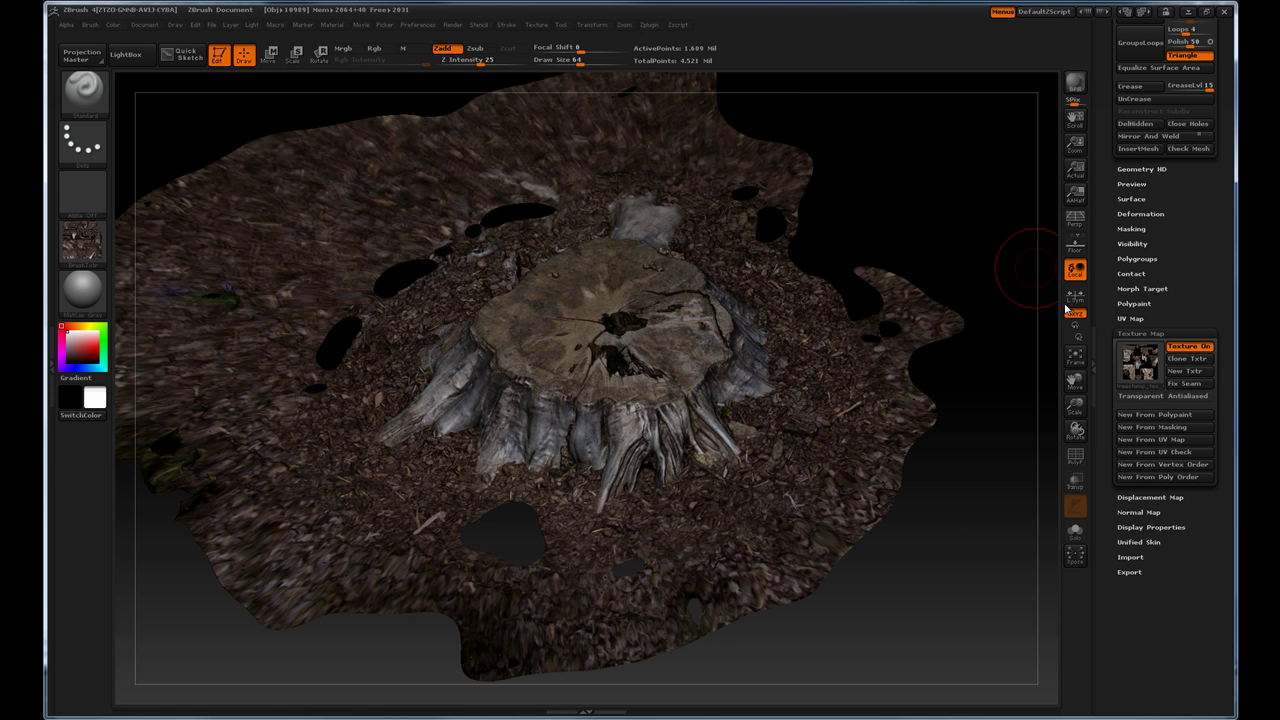
pyautogui.moveTo(1219, 75); pyautogui.dragTo(1219, 380)
# - Enable Colorize and Rgb, then bake the stump's scan texture with Polypaint From Texture
pyautogui.scroll(-2, 1219, 378)
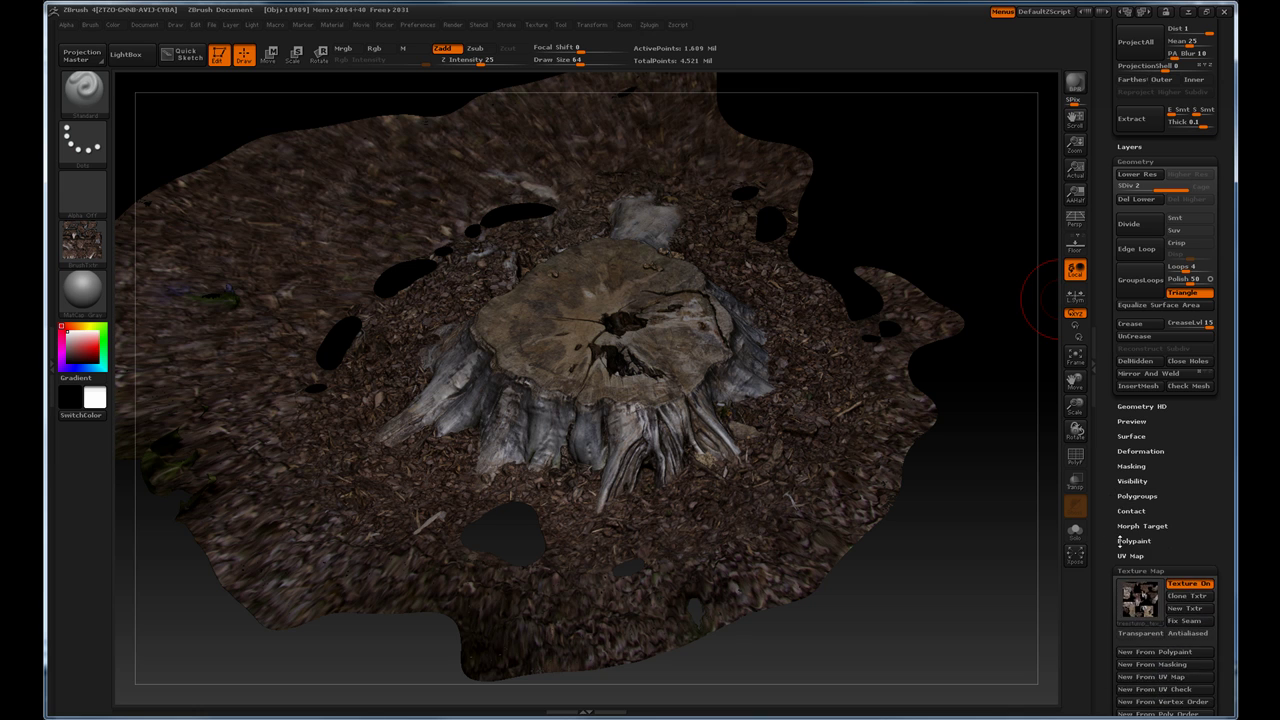
pyautogui.click(1133, 541)
pyautogui.scroll(-1, 1125, 500)
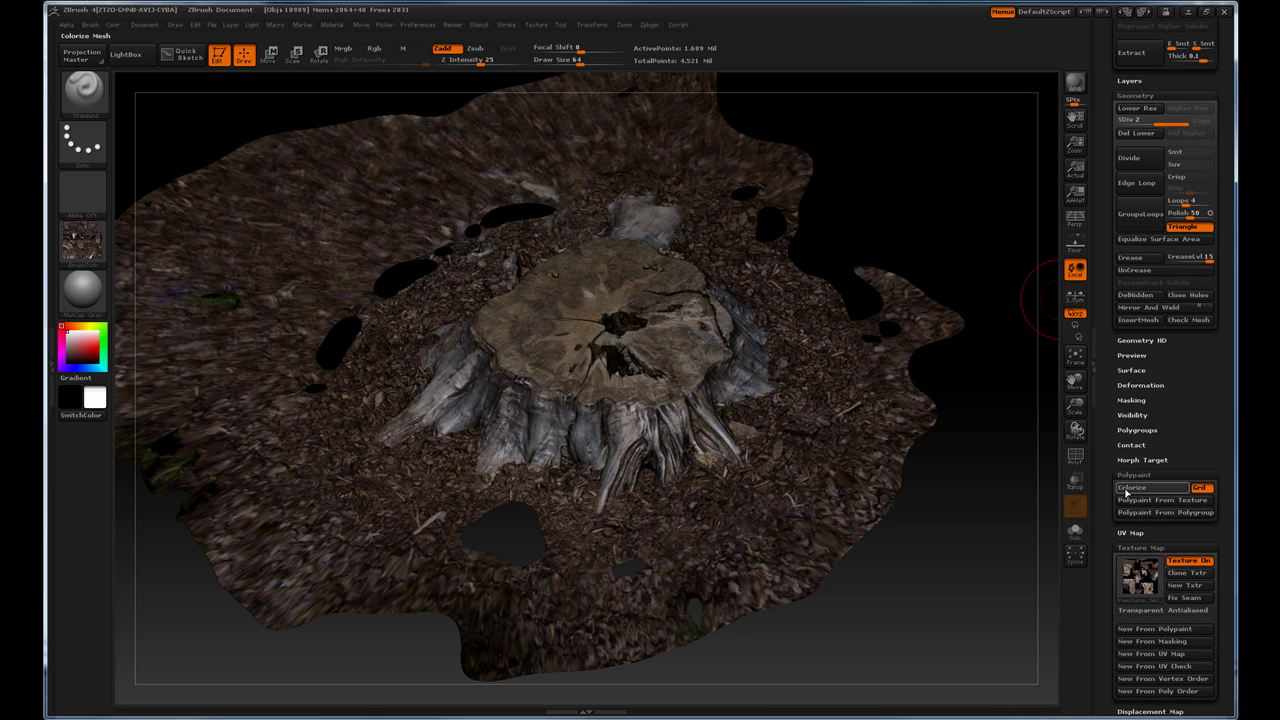
pyautogui.click(1127, 489)
pyautogui.click(1137, 502)
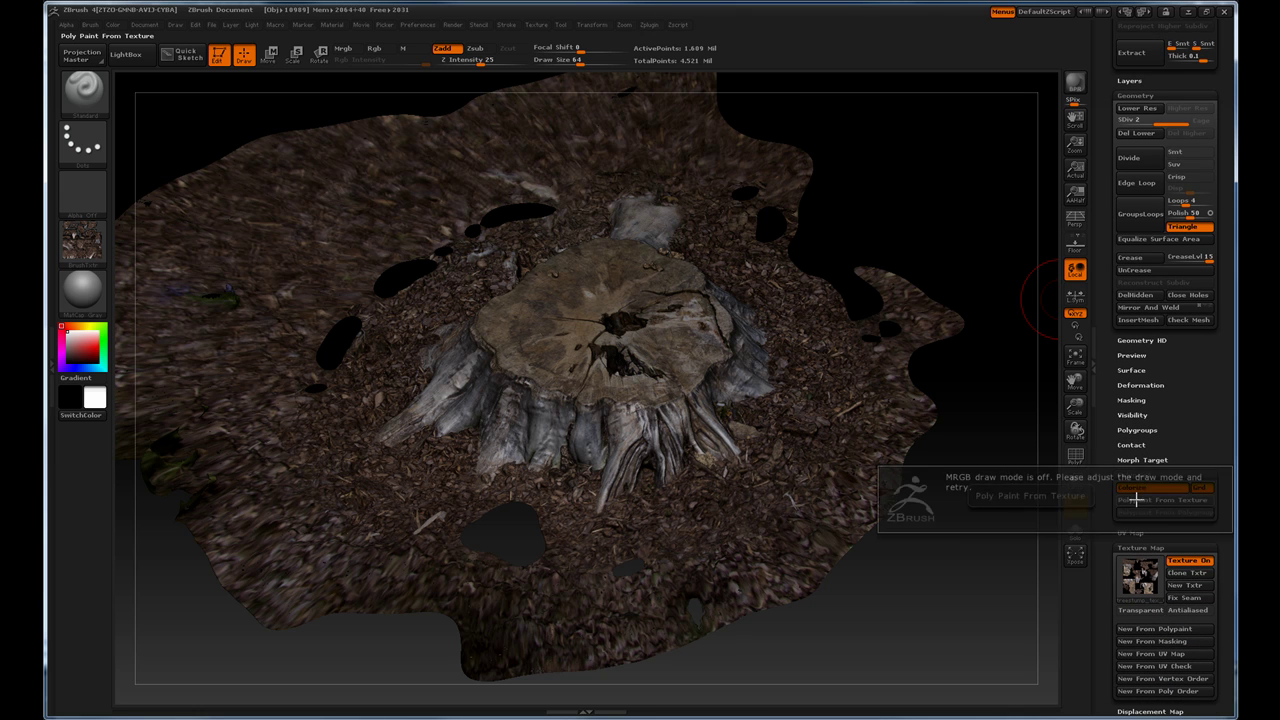
pyautogui.click(1137, 499)
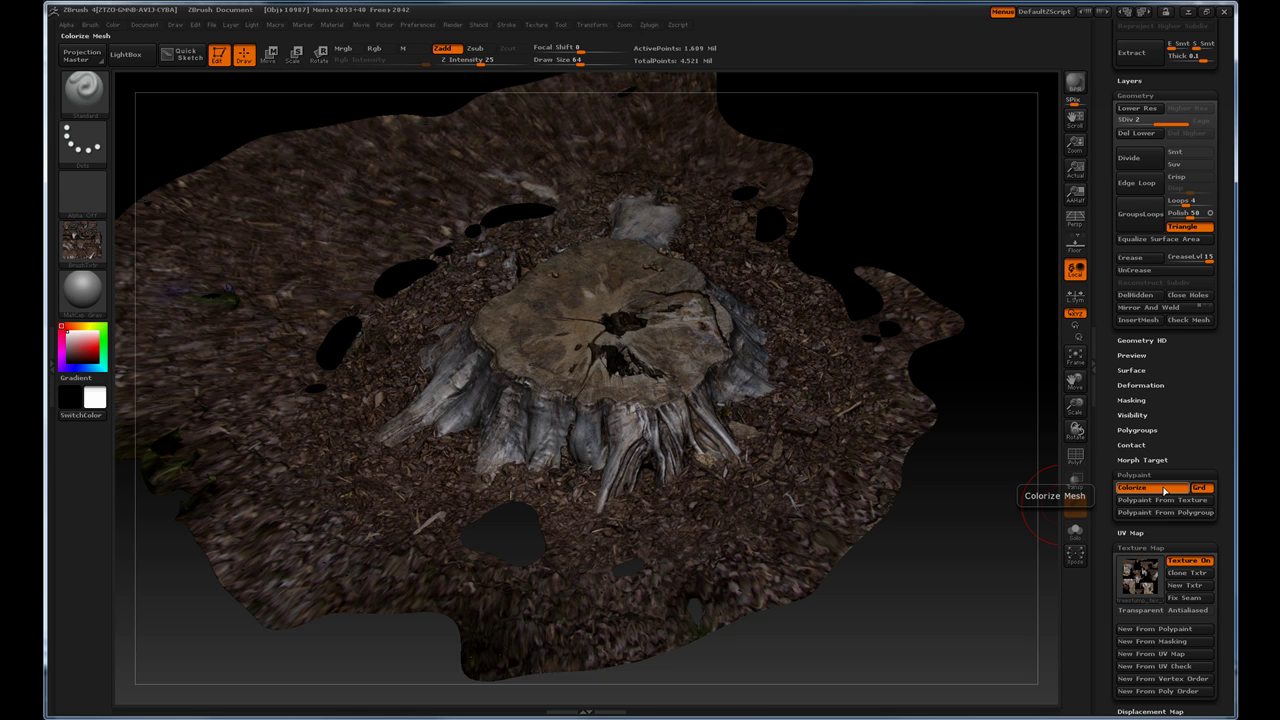
pyautogui.click(374, 48)
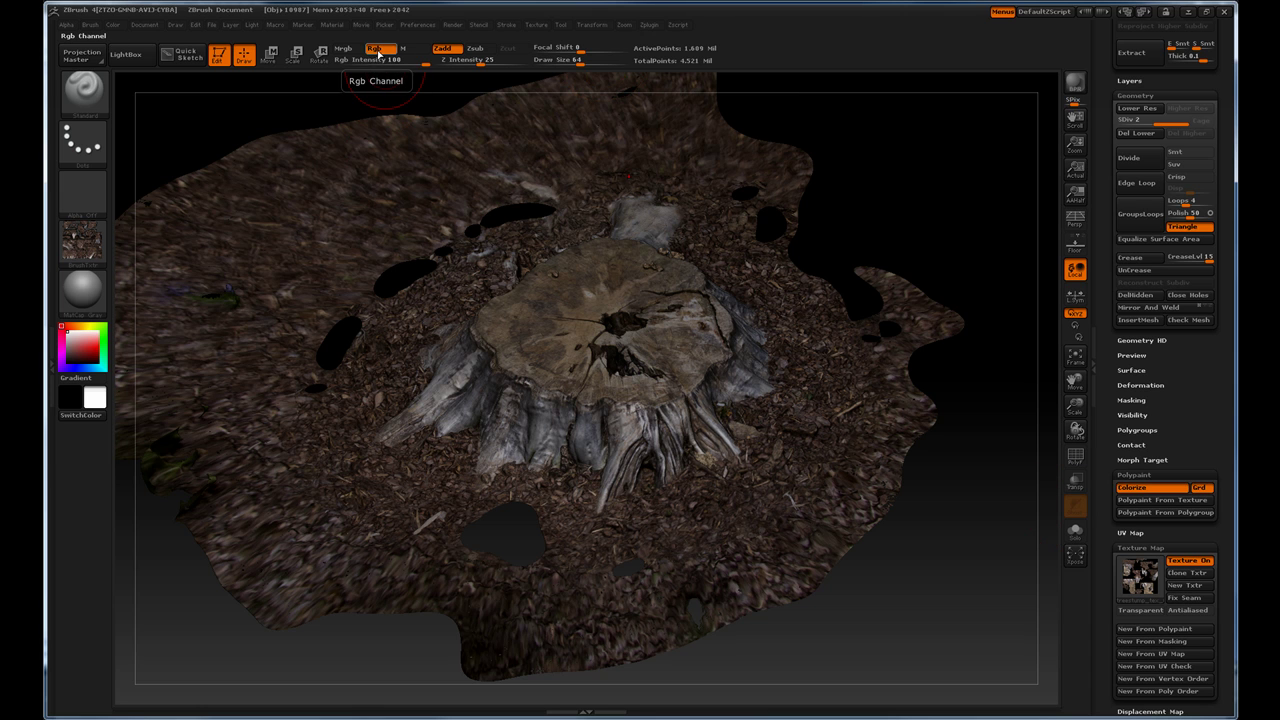
pyautogui.click(1162, 500)
pyautogui.moveTo(1140, 578)
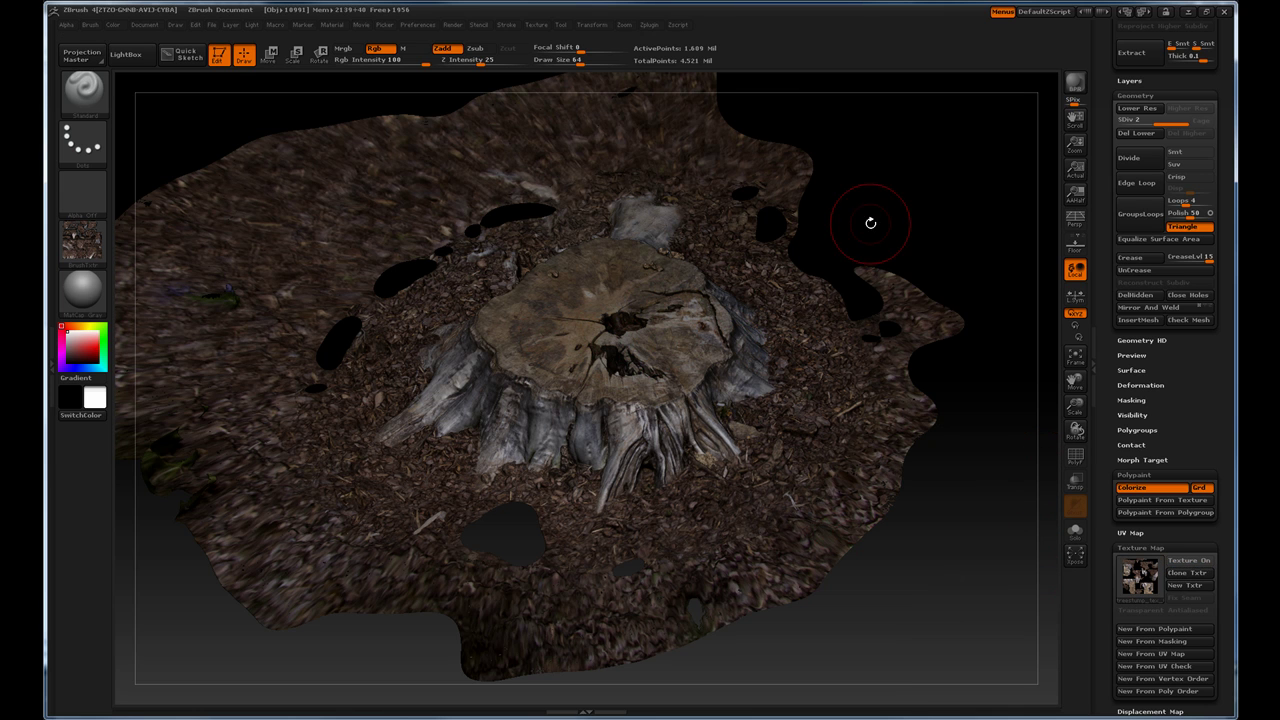
# - Select treestump2 and bake its scan texture into polypaint
pyautogui.scroll(5, 1190, 188)
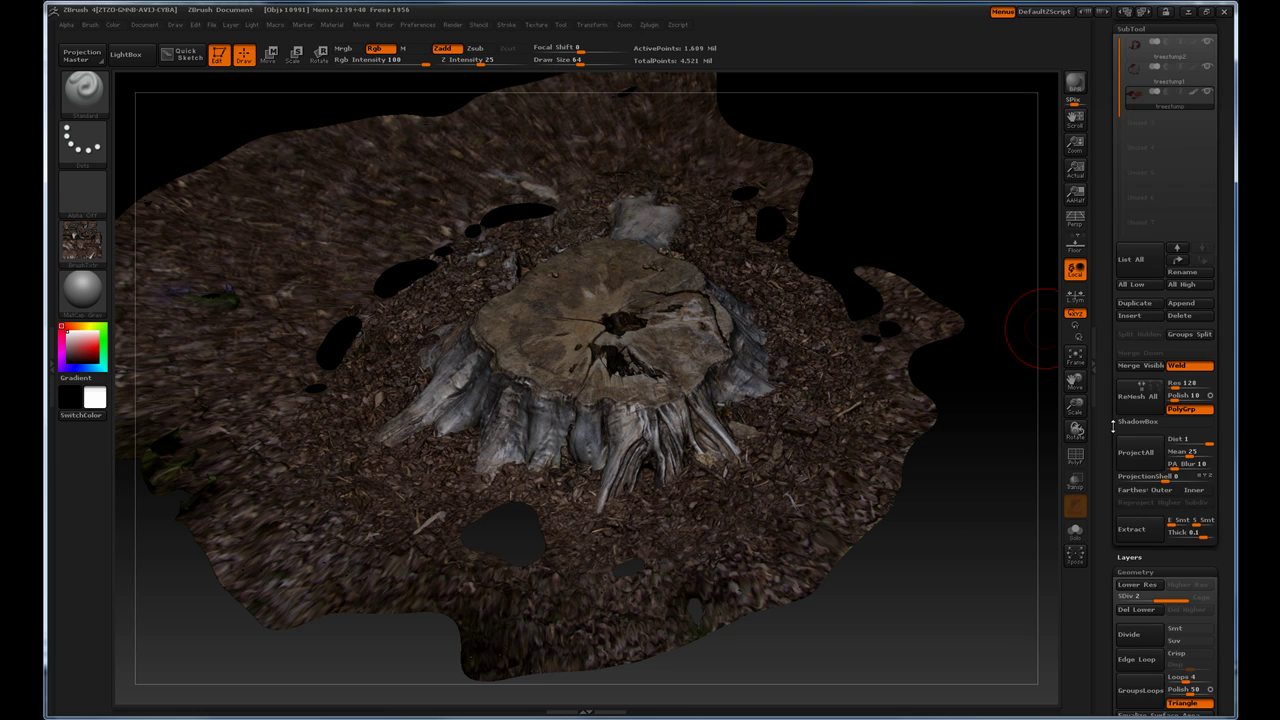
pyautogui.scroll(5, 1190, 188)
pyautogui.click(1190, 188)
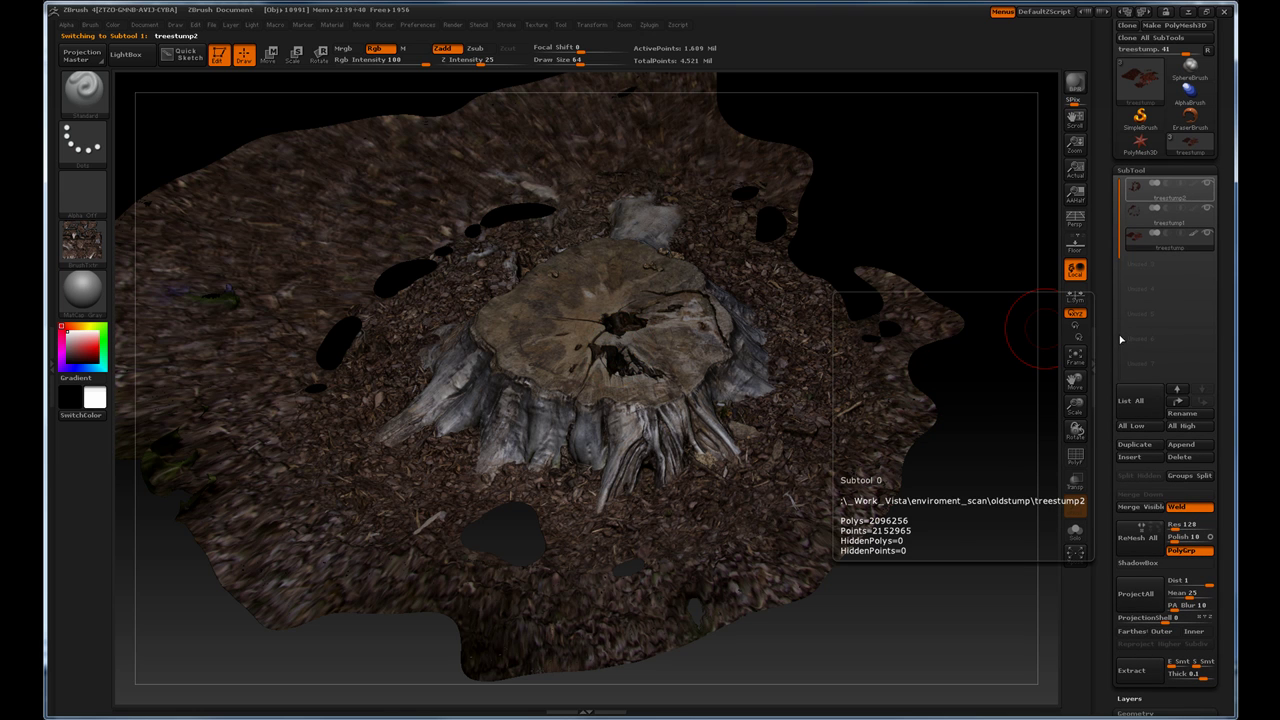
pyautogui.scroll(-3, 1160, 380)
pyautogui.scroll(-3, 1160, 400)
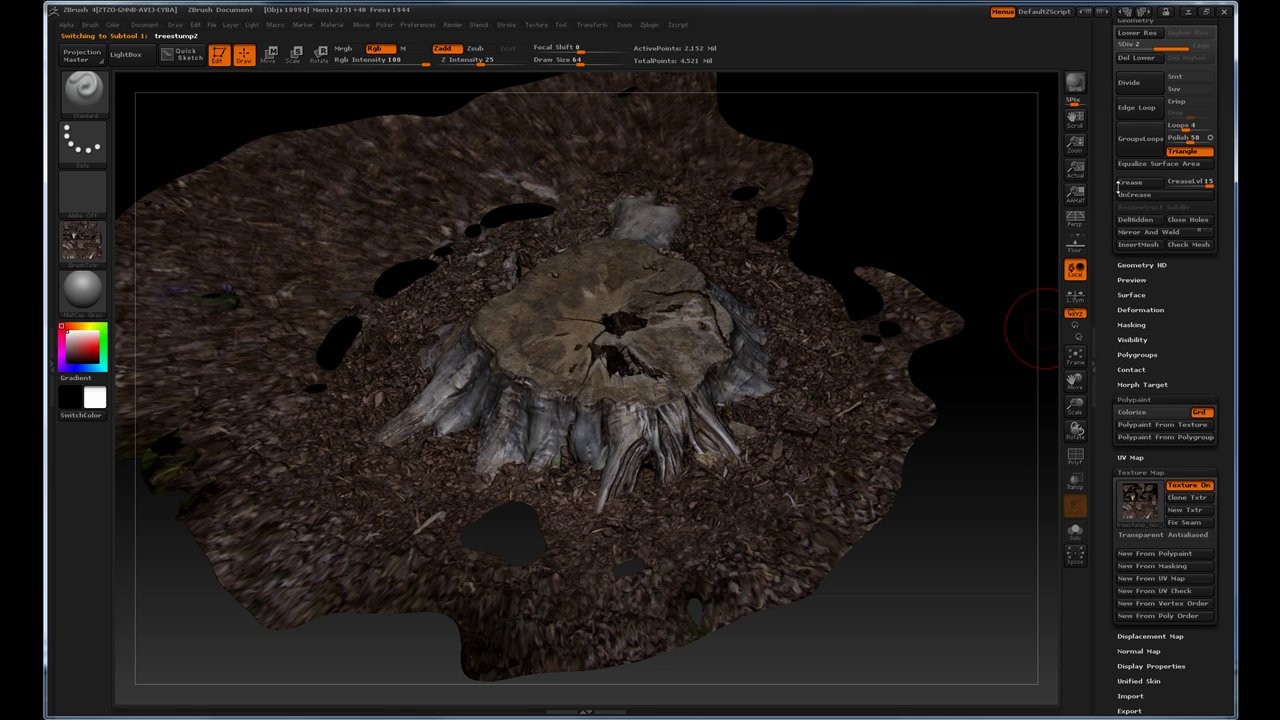
pyautogui.scroll(-3, 1160, 405)
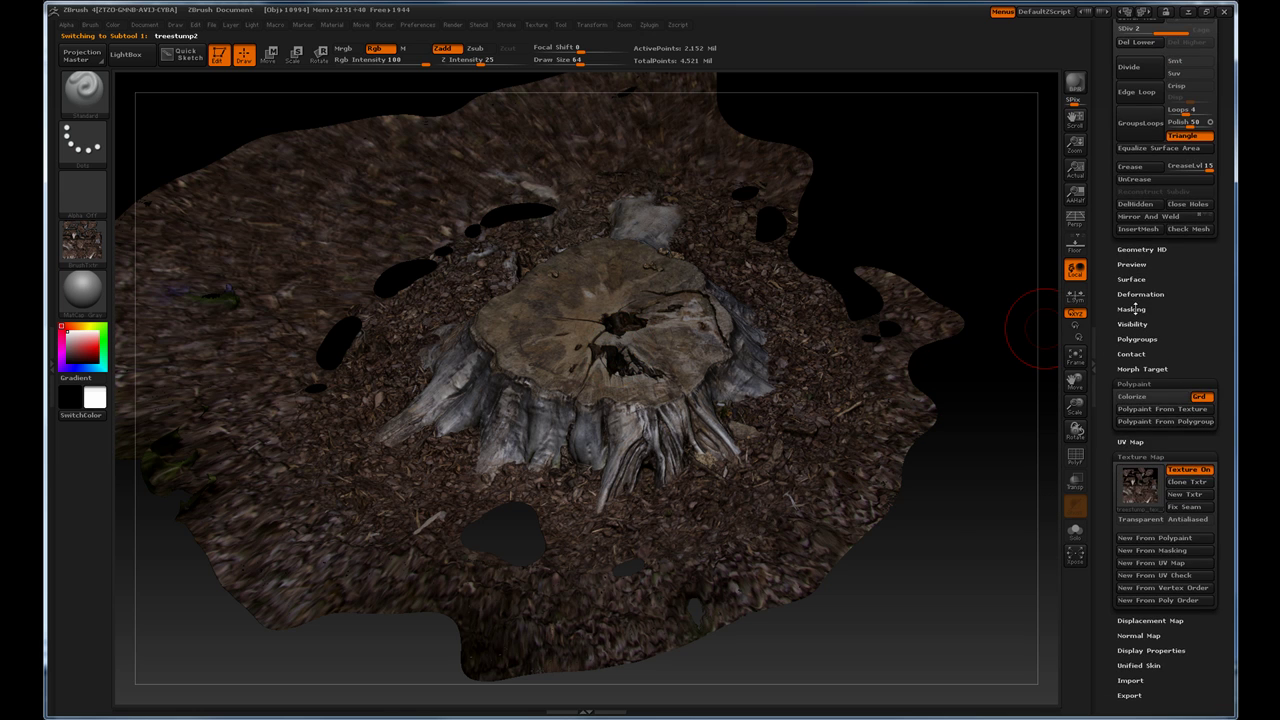
pyautogui.click(1160, 410)
# - Switch to treestump1 and return to its polypaint settings, viewing the coloured scan
pyautogui.scroll(5, 1130, 250)
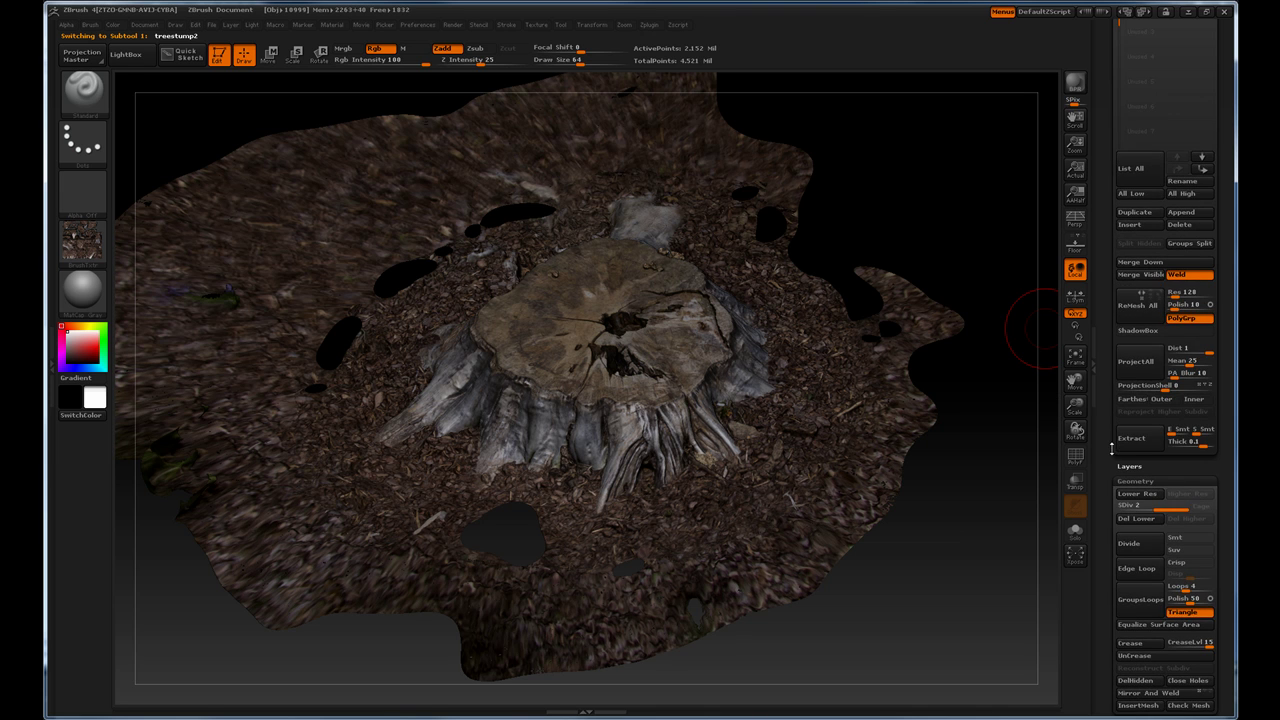
pyautogui.scroll(3, 1117, 178)
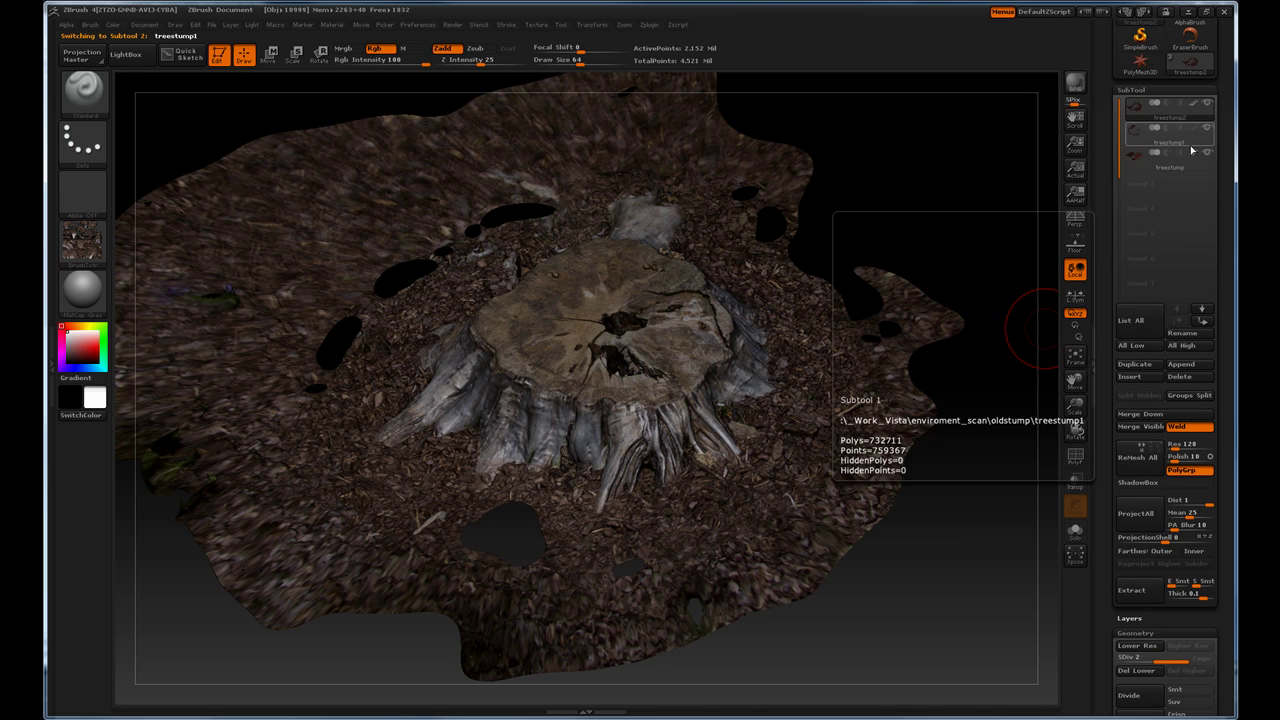
pyautogui.press('Down')
pyautogui.scroll(-5, 1124, 326)
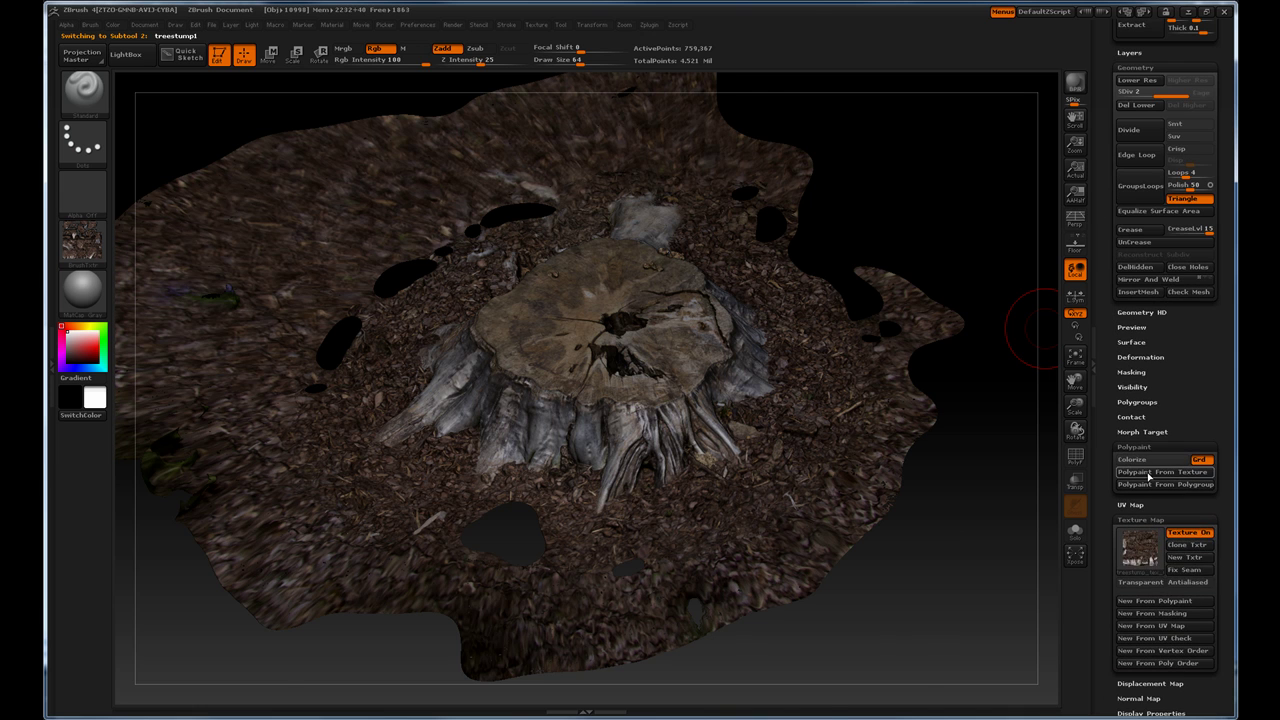
pyautogui.moveTo(1000, 250)
pyautogui.keyDown('shift'); pyautogui.mouseDown()
pyautogui.moveTo(951, 388)
pyautogui.moveTo(969, 315)
pyautogui.moveTo(844, 312)
pyautogui.mouseUp(); pyautogui.keyUp('shift')
pyautogui.moveTo(943, 400); pyautogui.dragTo(668, 370)
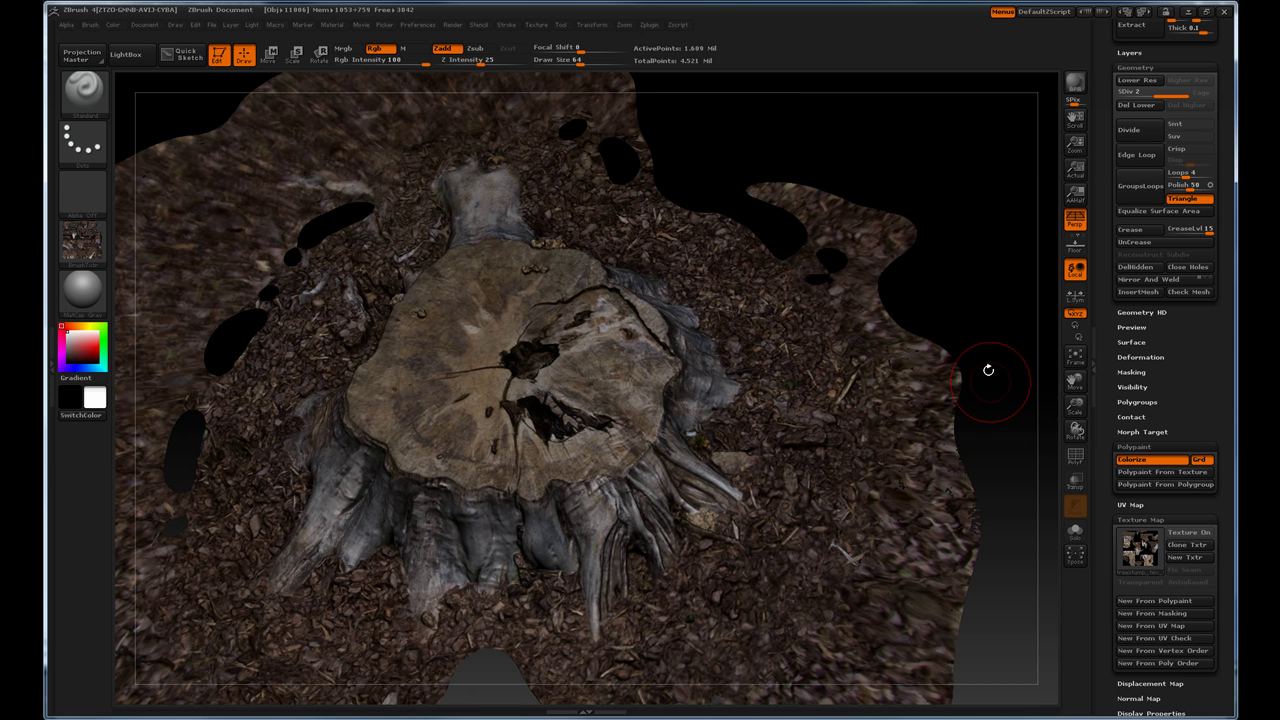
pyautogui.moveTo(974, 330); pyautogui.dragTo(985, 395)
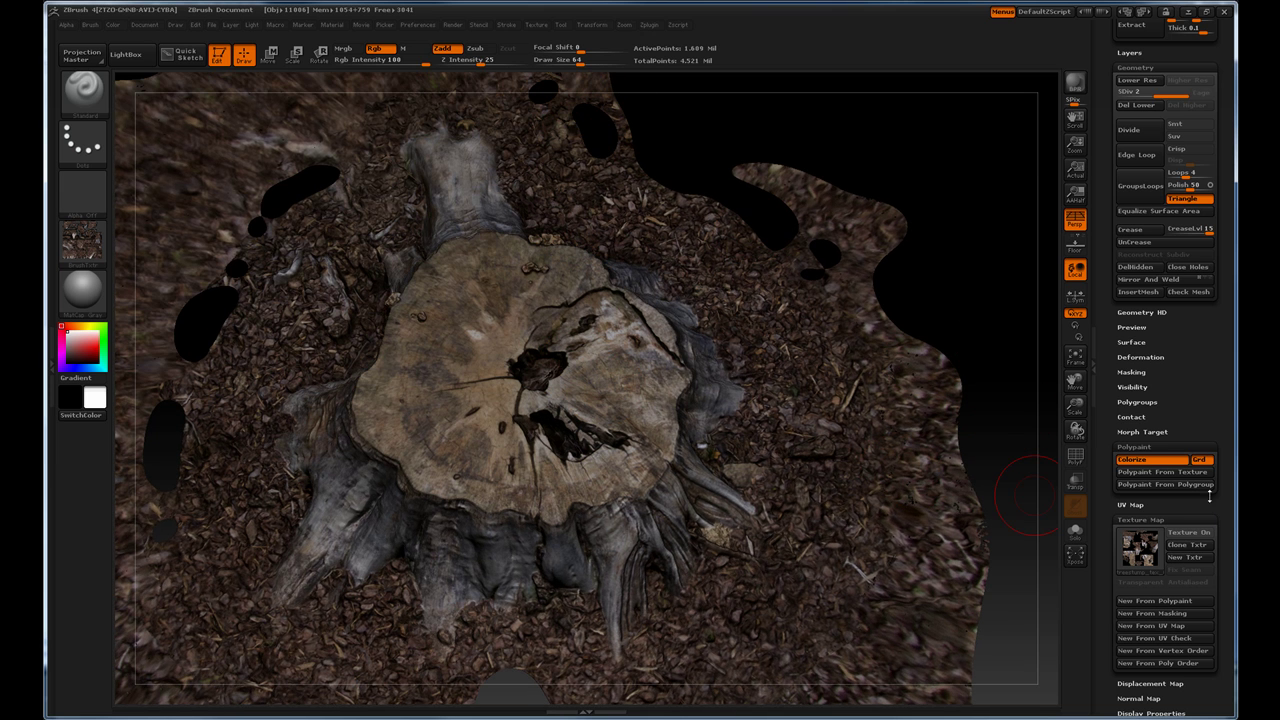
pyautogui.click(1166, 472)
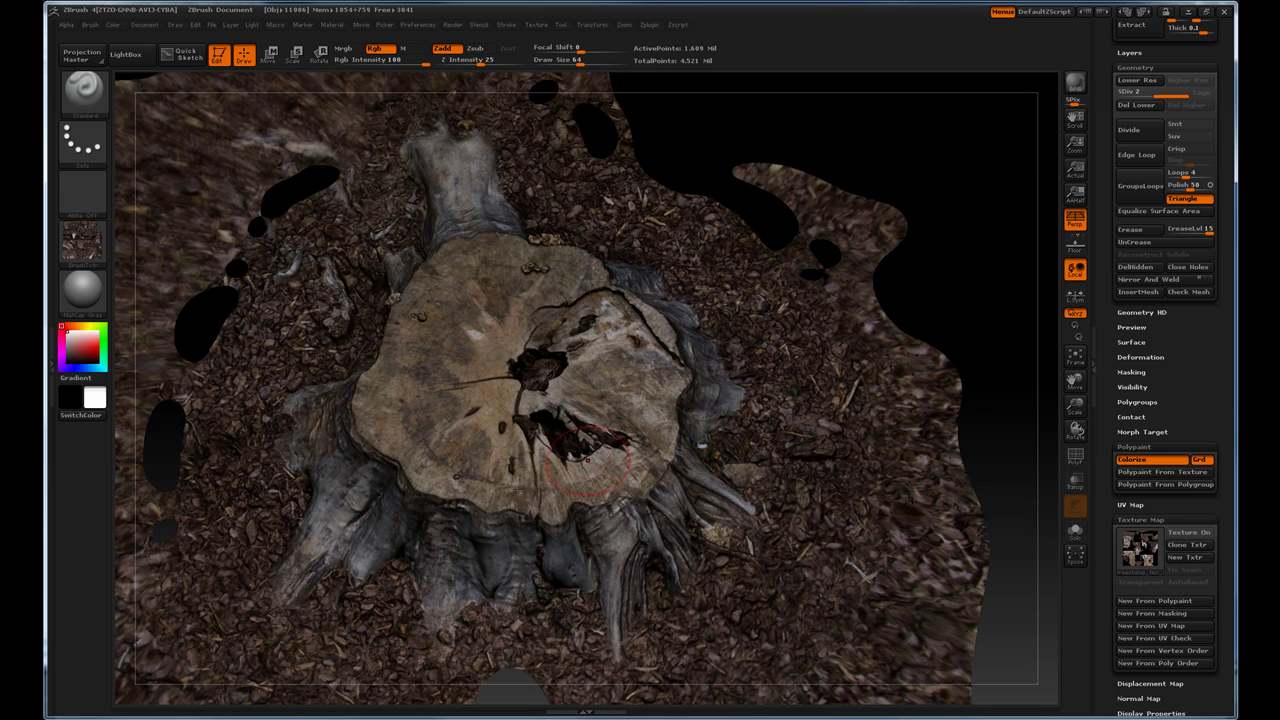